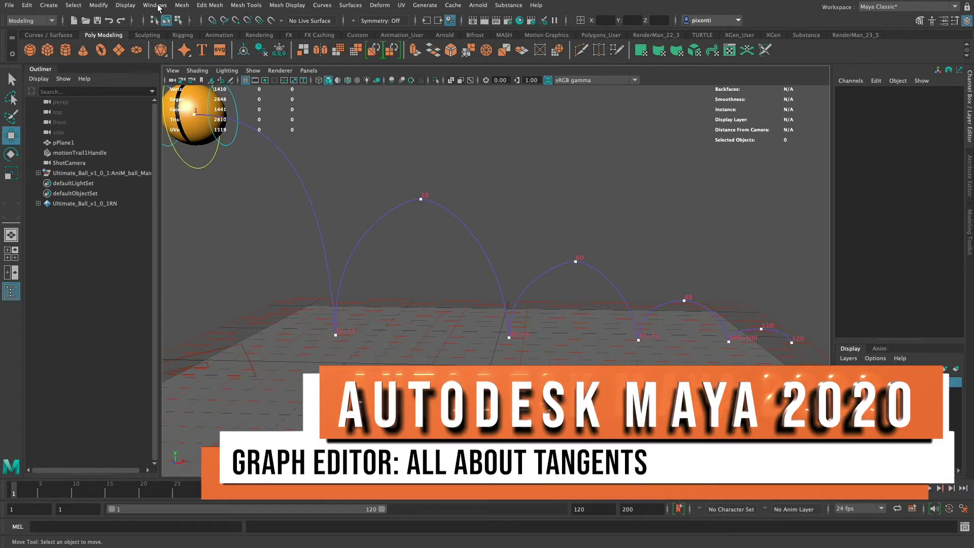
Step: Open the Graph Editor from Windows > Animation Editors and shift its window left
click(159, 7)
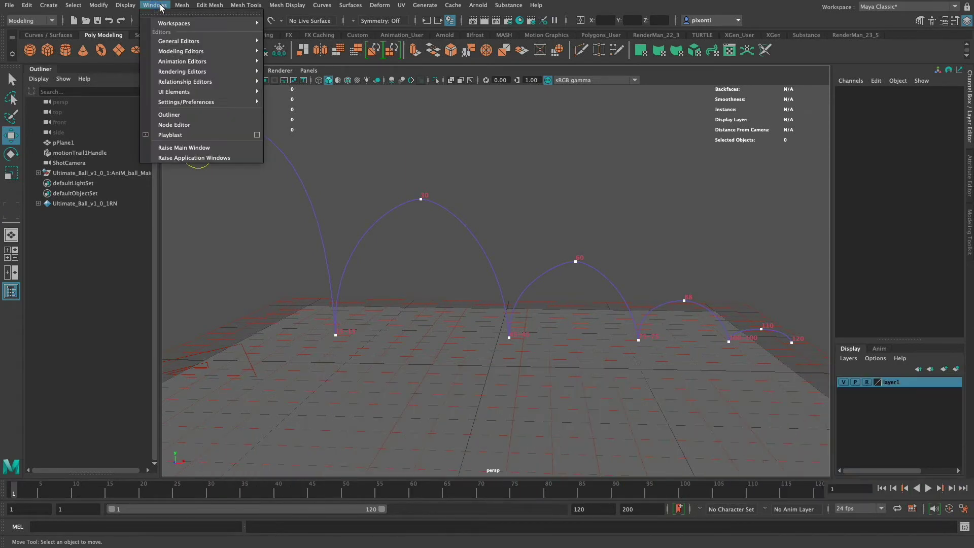
mouse_move(204, 65)
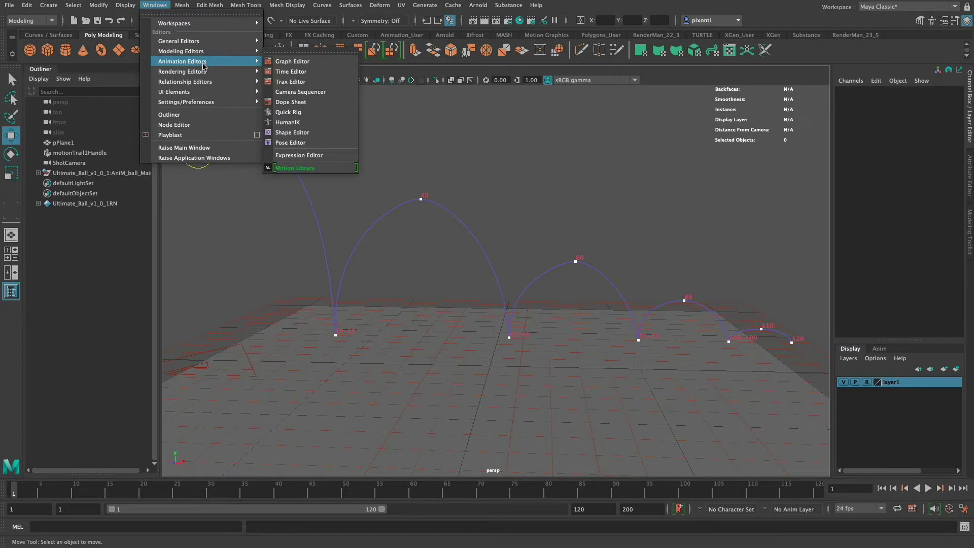
click(295, 61)
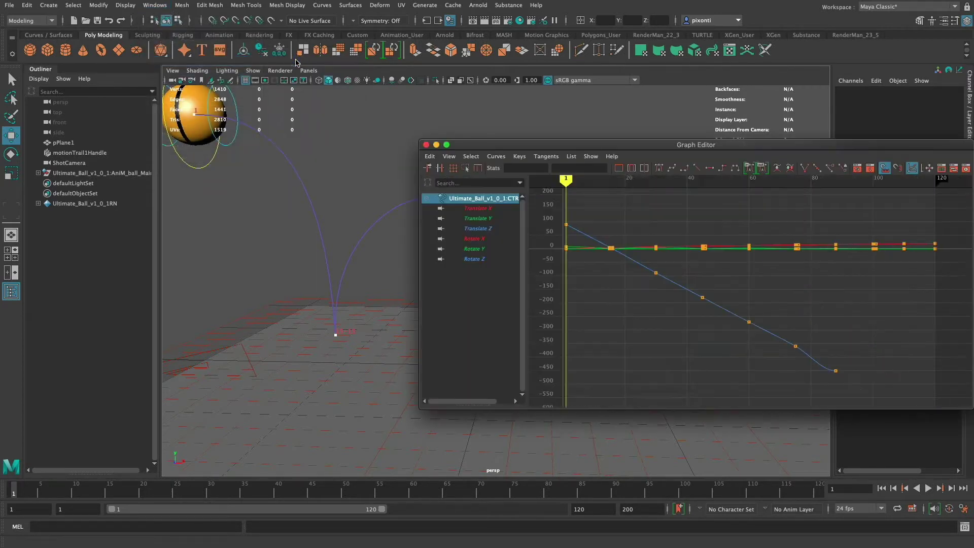
drag(760, 145, 638, 147)
Step: Display the Translate Y bounce curve and select its peak key at frame 30
click(362, 210)
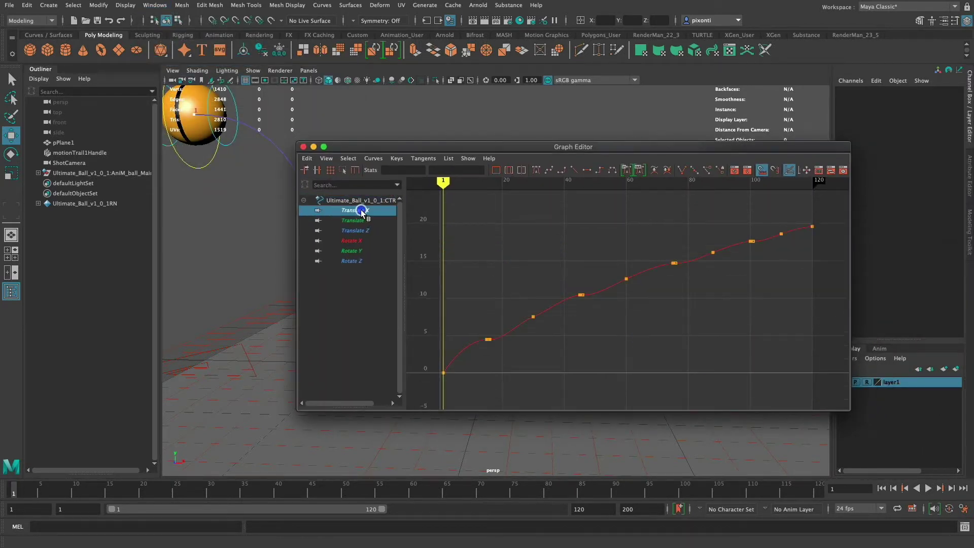
click(355, 220)
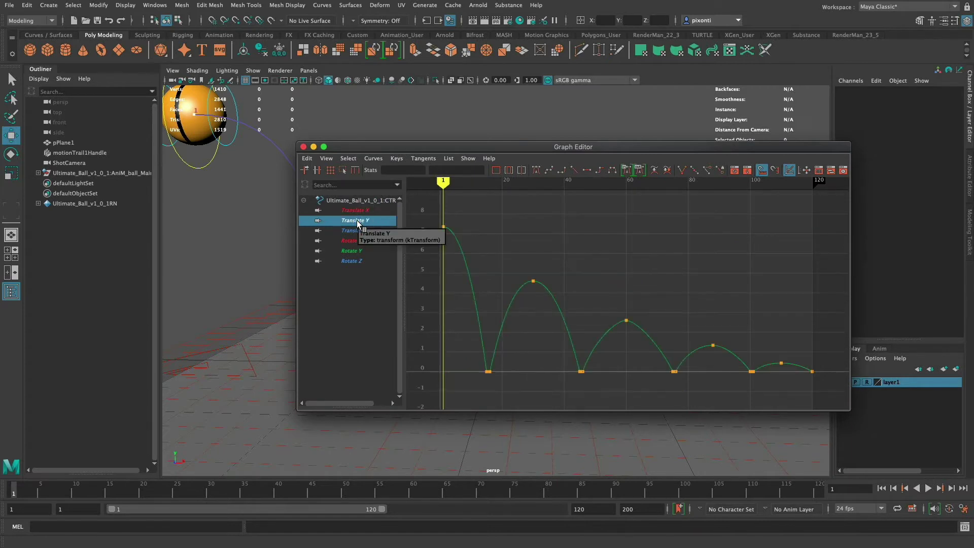
drag(518, 272, 555, 298)
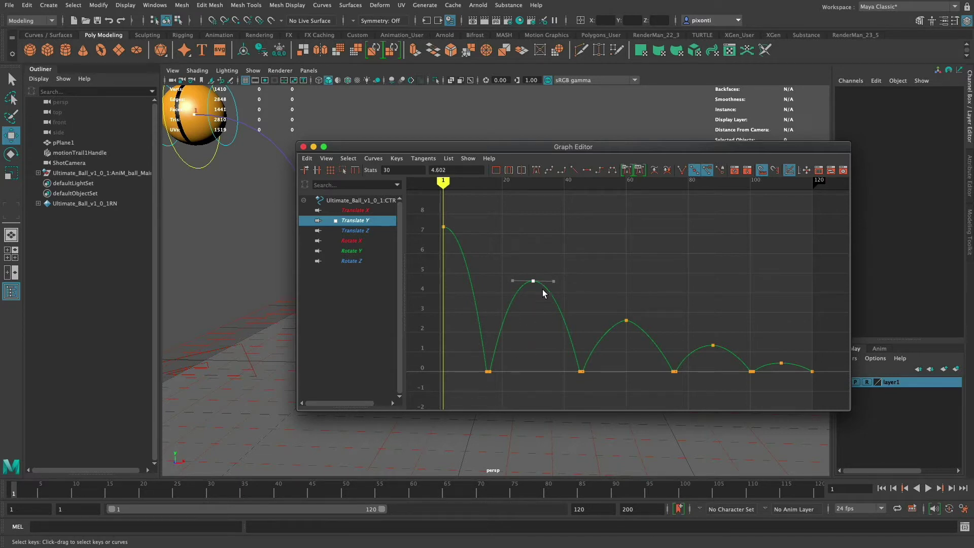
Step: Frame the first bounce arc and tilt the frame-30 peak's right tangent until nearly level
key(f)
alt+middle_drag(678, 314, 656, 327)
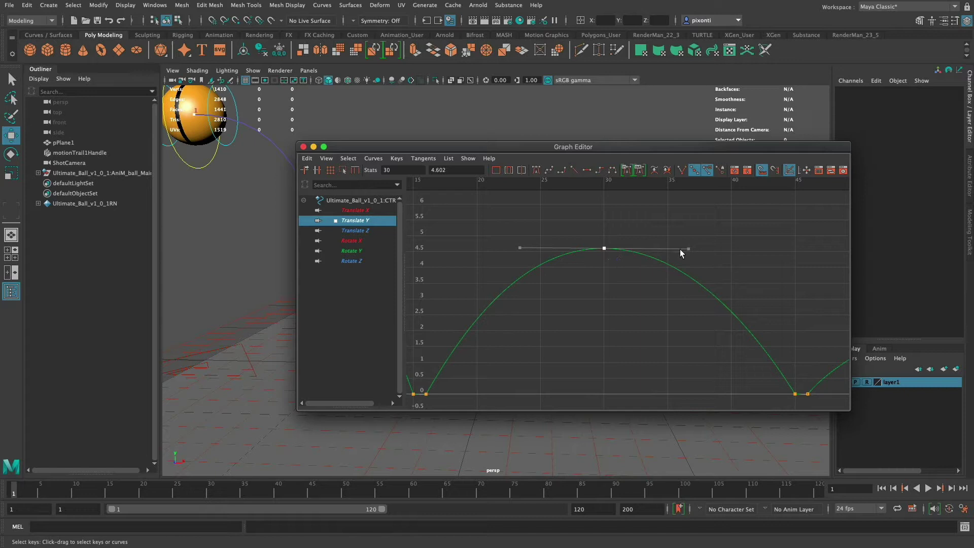
click(532, 266)
mouse_move(689, 249)
mouse_down()
mouse_move(687, 263)
mouse_move(691, 245)
mouse_move(740, 247)
mouse_move(681, 252)
mouse_move(691, 248)
mouse_up()
click(720, 170)
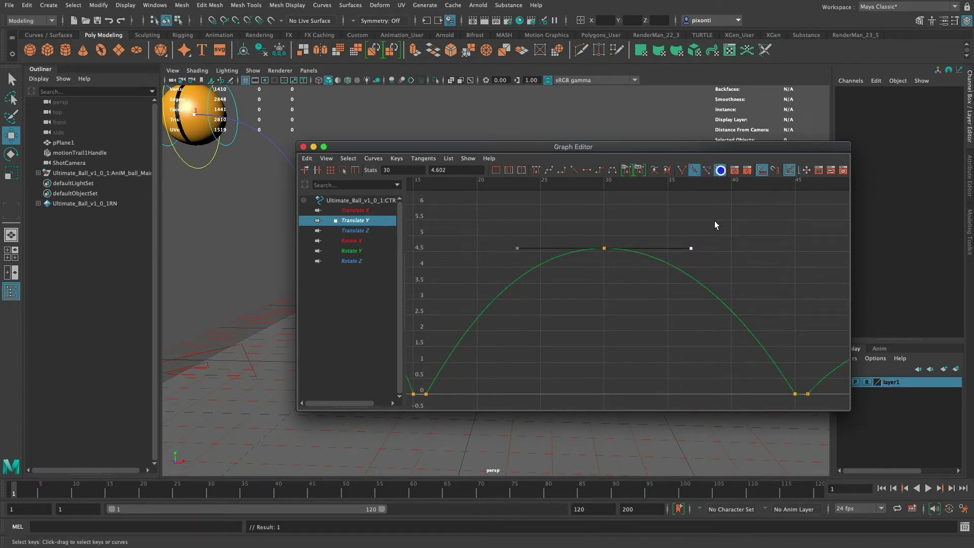
mouse_move(694, 253)
mouse_down()
mouse_move(695, 224)
mouse_move(693, 259)
mouse_move(708, 244)
mouse_move(696, 246)
mouse_move(709, 251)
mouse_move(691, 247)
mouse_up()
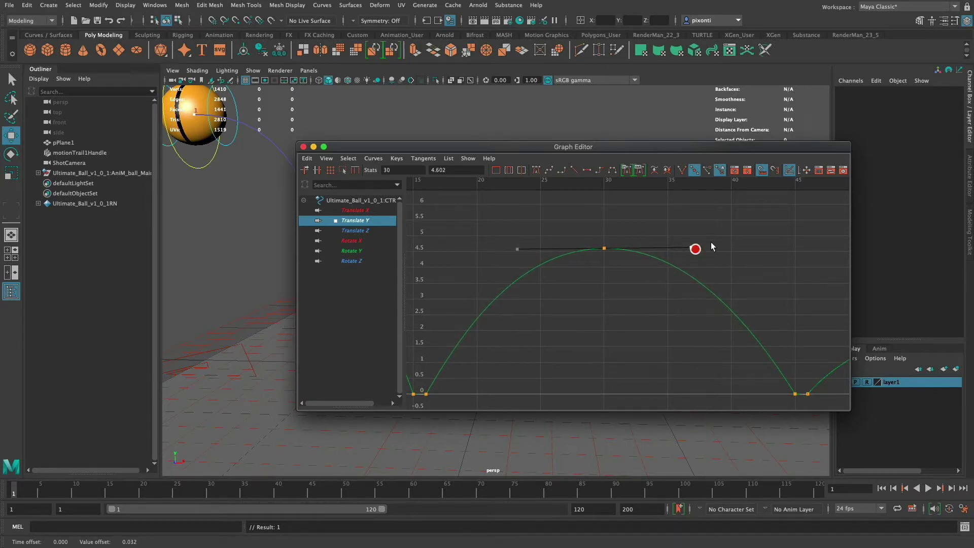
Step: Free the peak key's tangent length, lengthen its handles and nudge the right handle lower
click(708, 171)
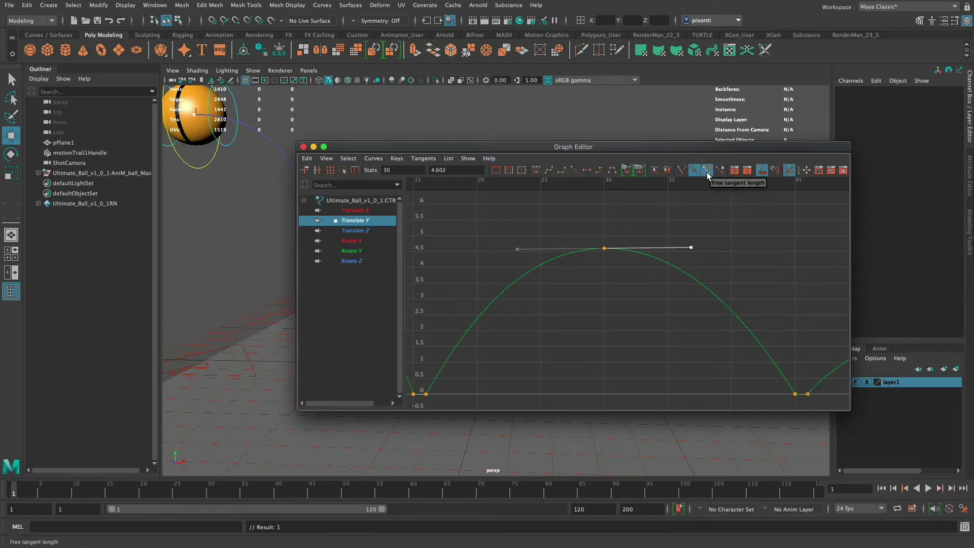
mouse_move(691, 247)
mouse_down()
mouse_move(711, 247)
mouse_move(701, 251)
mouse_up()
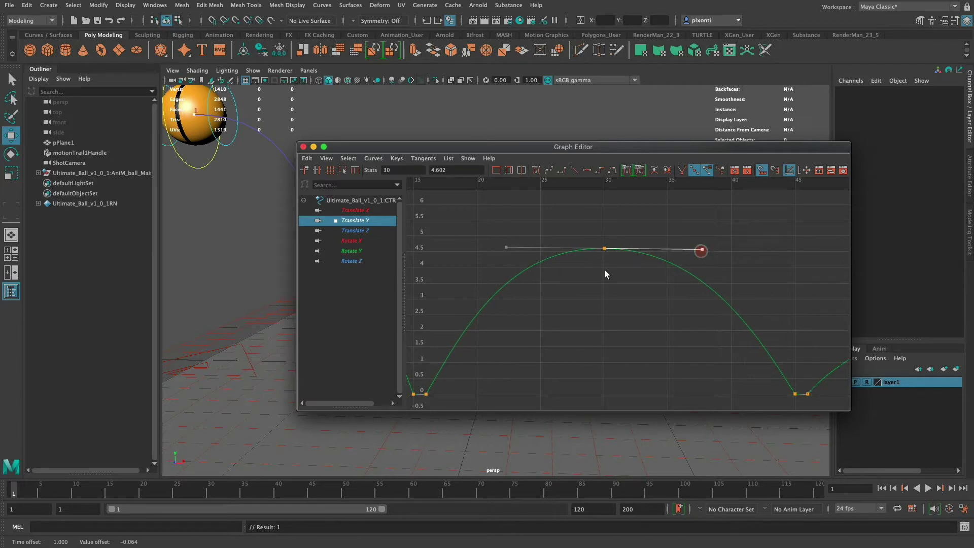
click(682, 172)
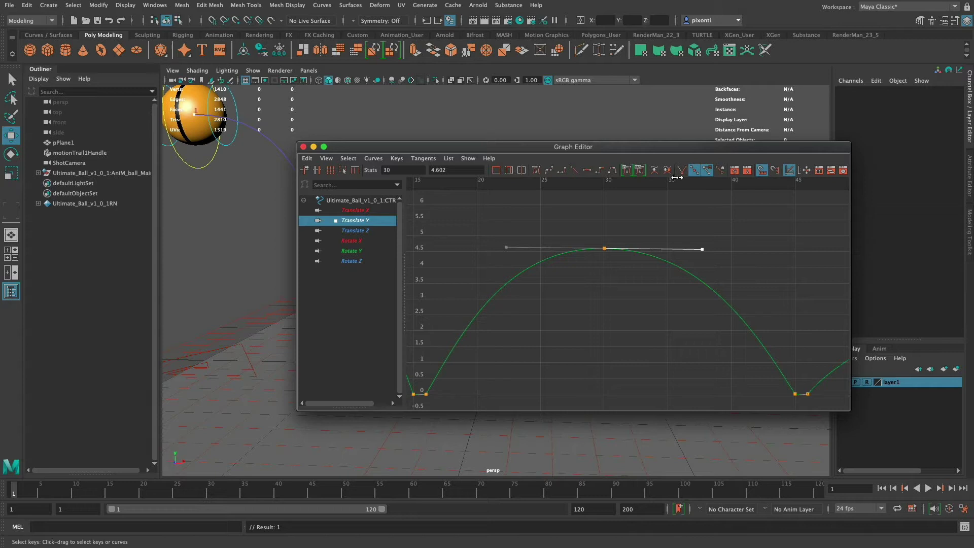
click(604, 249)
click(702, 240)
drag(701, 251, 702, 249)
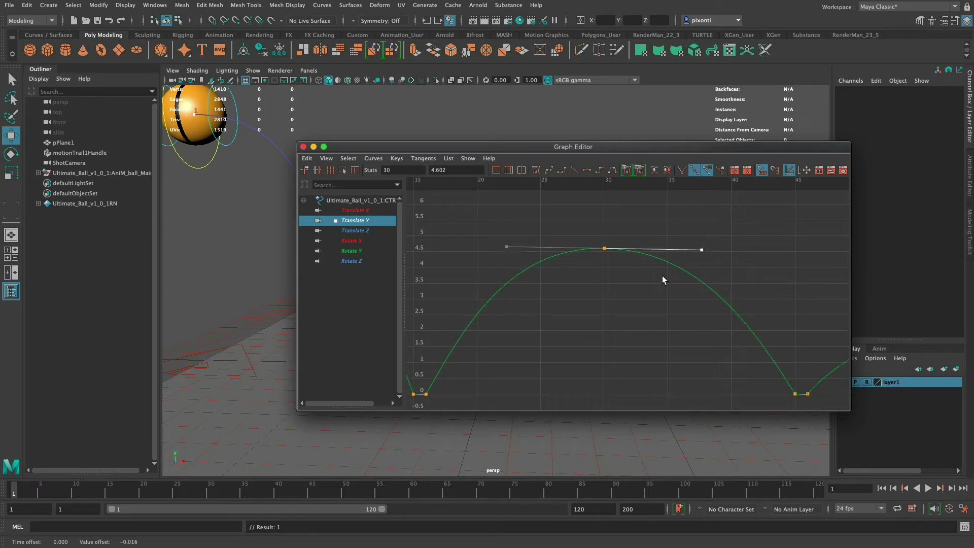
Step: Break the tangents, bend and undo the right handle, level it, then unify the tangents
click(682, 171)
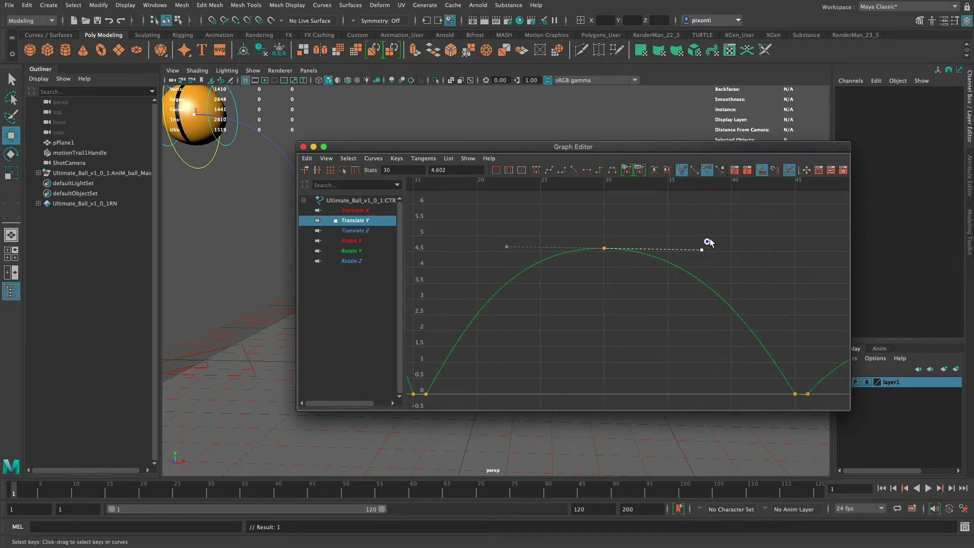
drag(707, 242, 665, 292)
key(super+z)
key(super+z)
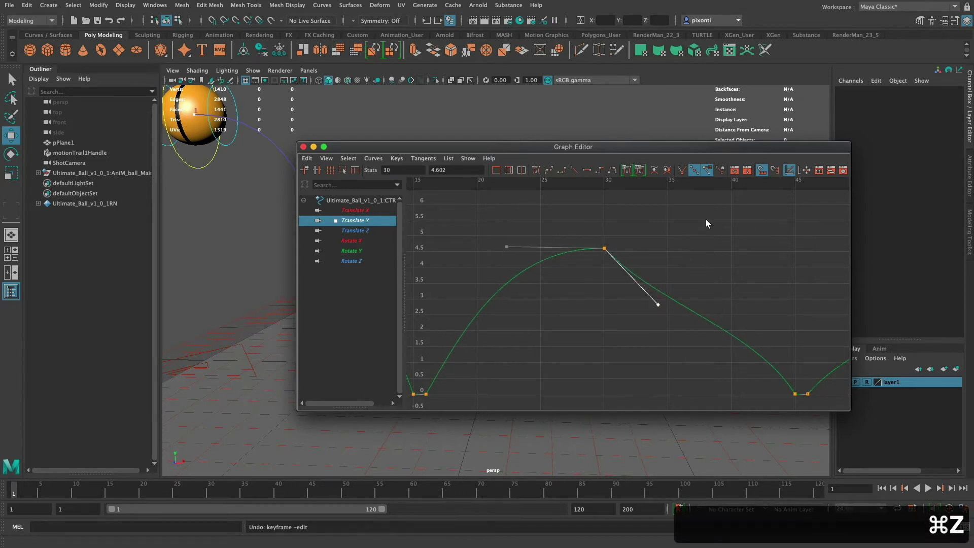
click(681, 170)
drag(658, 305, 701, 248)
click(694, 170)
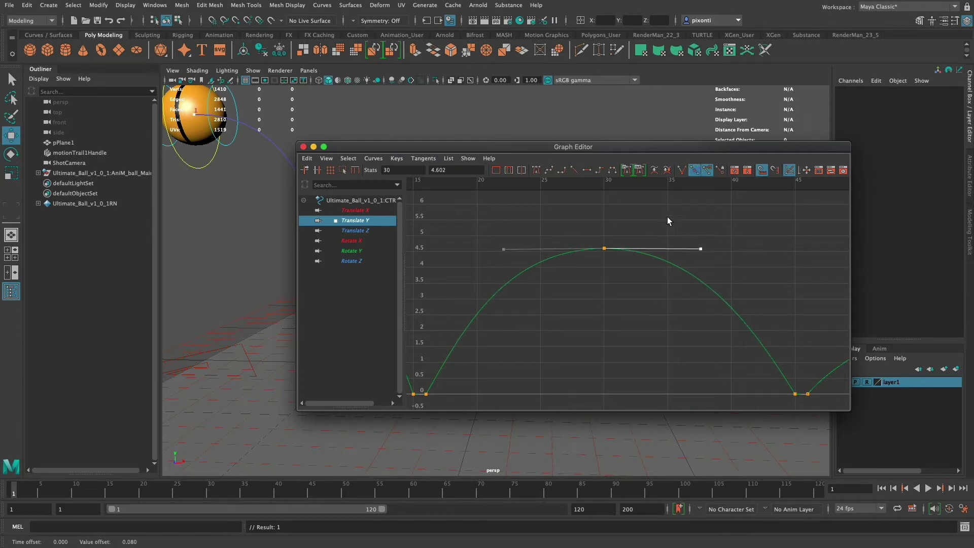
Step: Give the peak key auto tangents and stretch its right handle out to the right
click(682, 171)
click(584, 280)
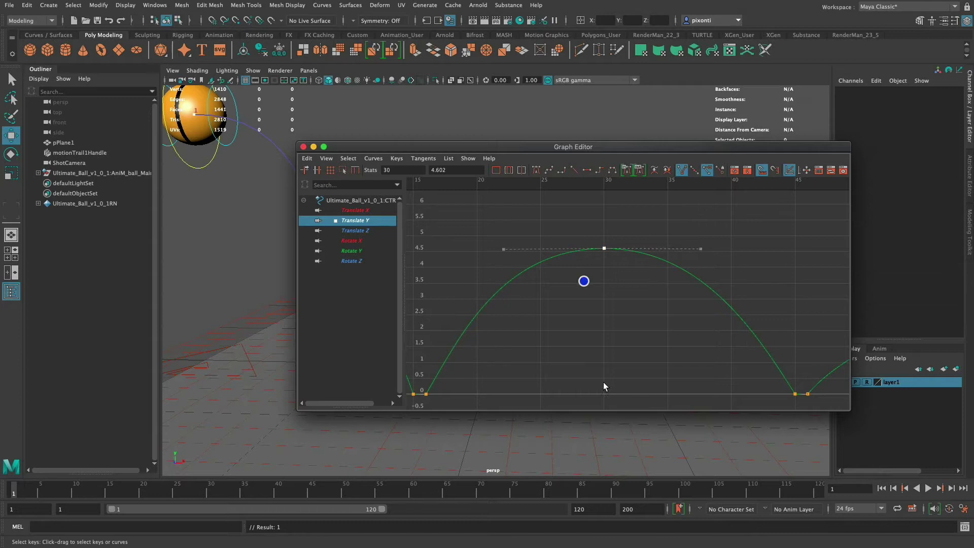
click(536, 171)
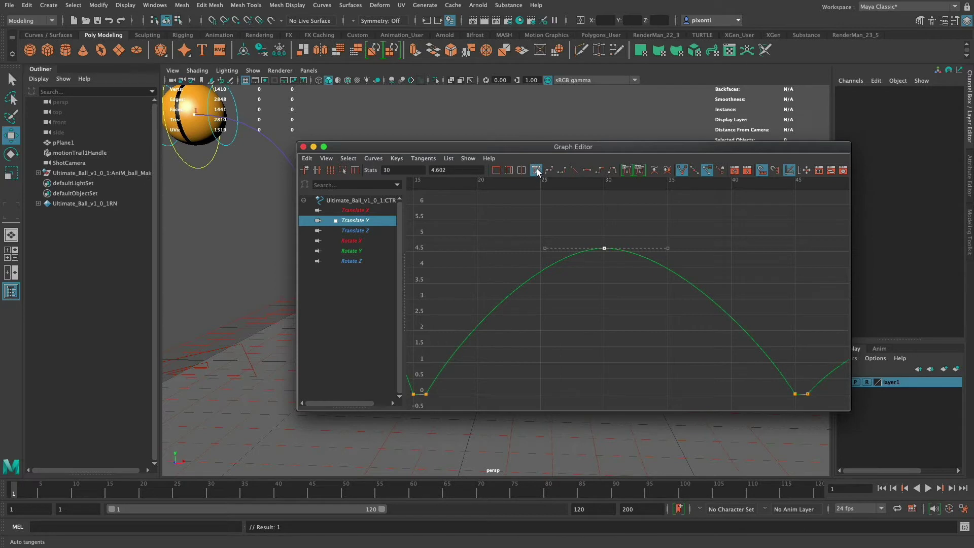
click(694, 171)
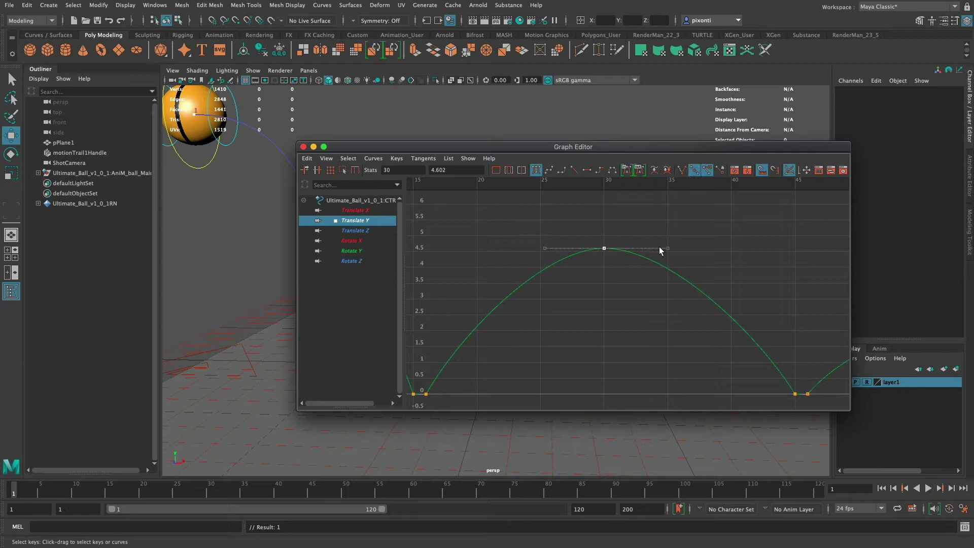
mouse_move(667, 248)
mouse_down()
mouse_move(693, 248)
mouse_move(682, 248)
mouse_up()
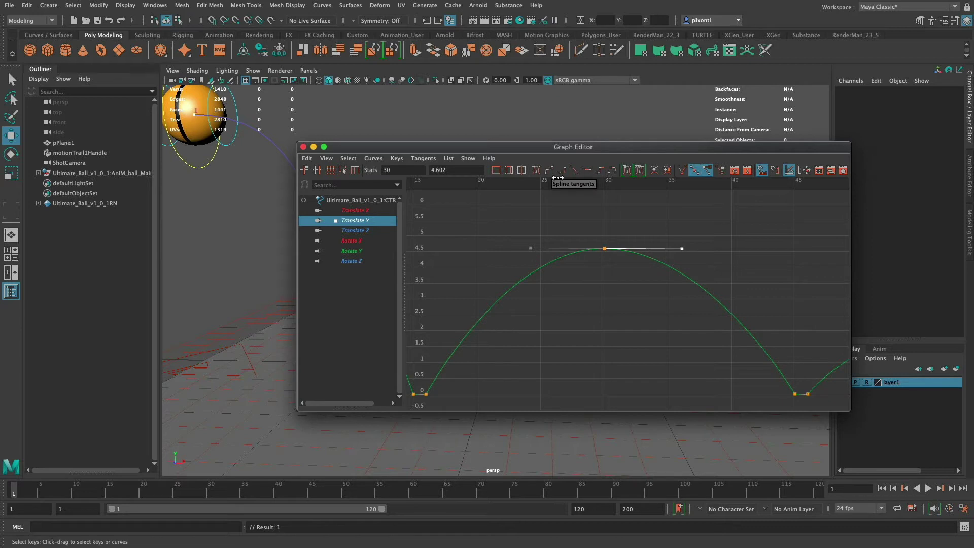
Step: Switch the apex key to spline tangents and lengthen its handles
click(604, 249)
click(549, 171)
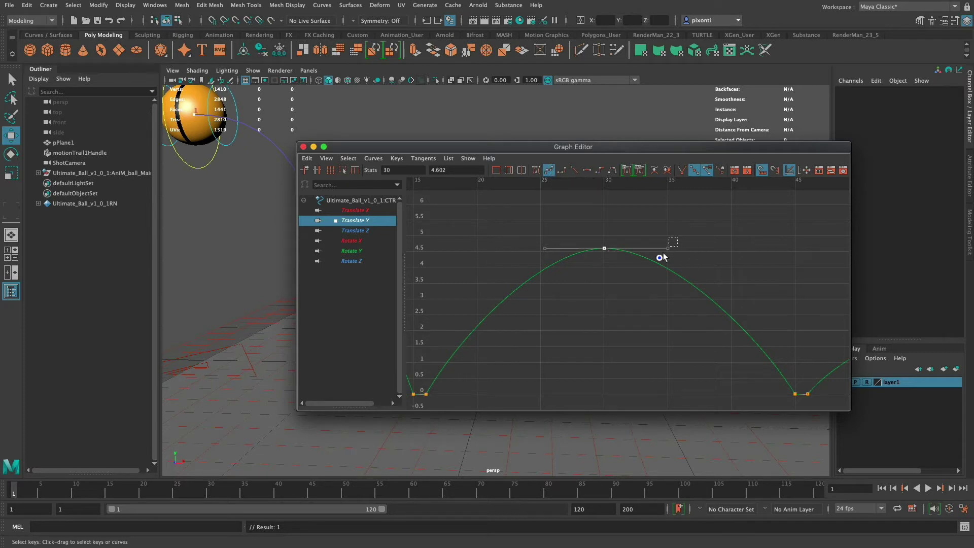
drag(667, 248, 682, 248)
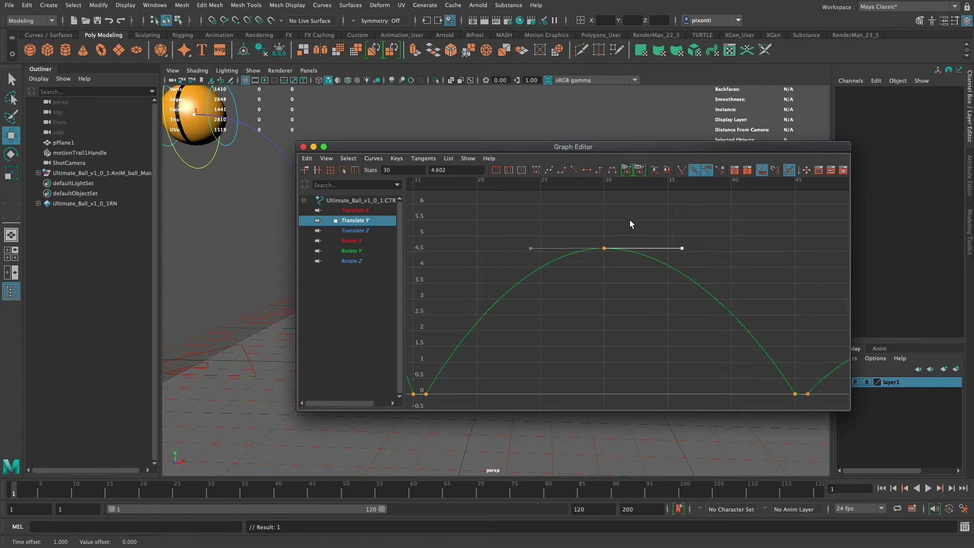
Step: Try clamped and then linear tangents on the frame-30 apex key
click(564, 173)
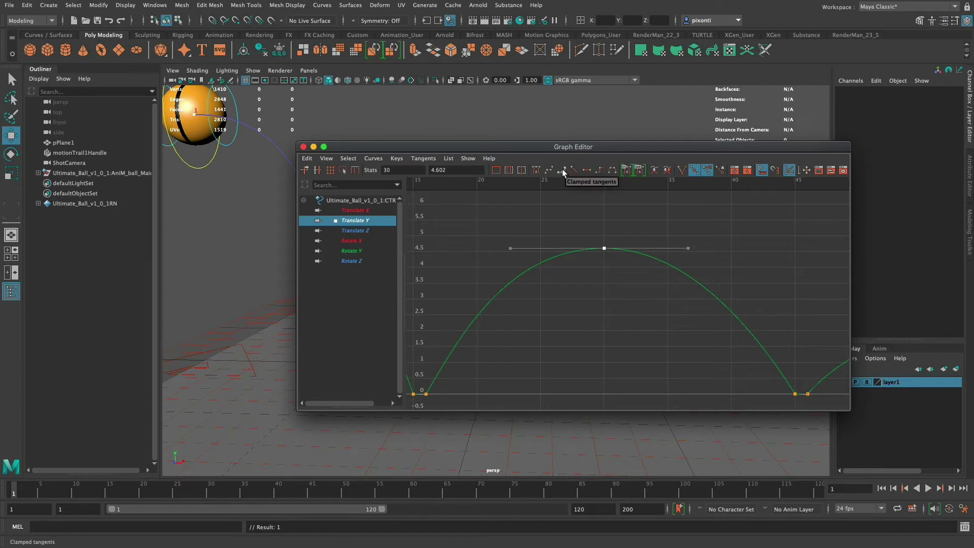
click(573, 170)
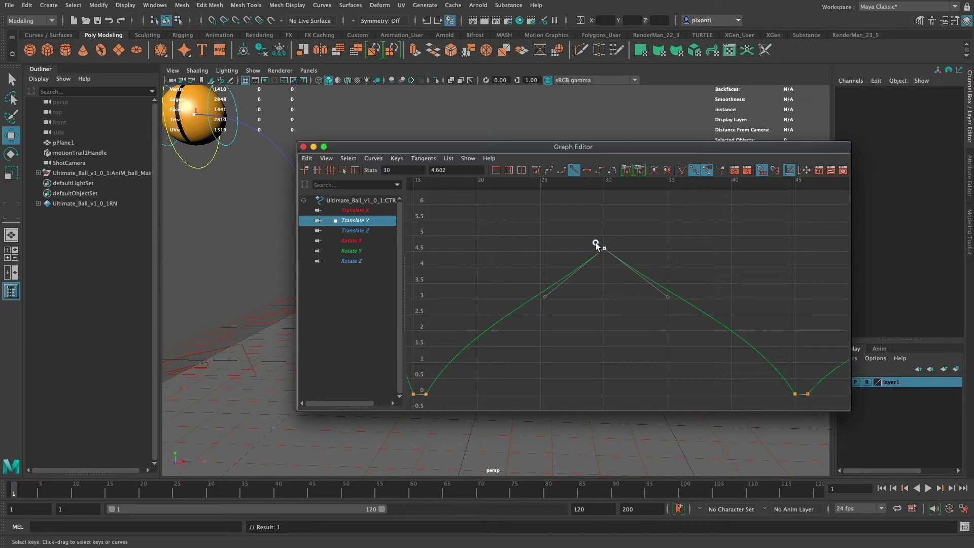
click(620, 267)
Step: Reselect the frame-30 apex key and give it spline tangents
click(425, 393)
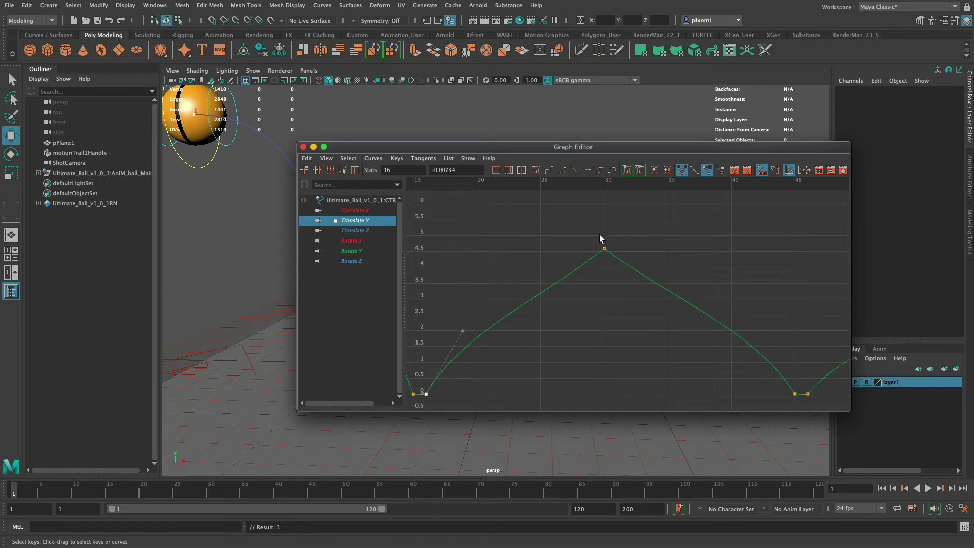
drag(619, 272, 618, 273)
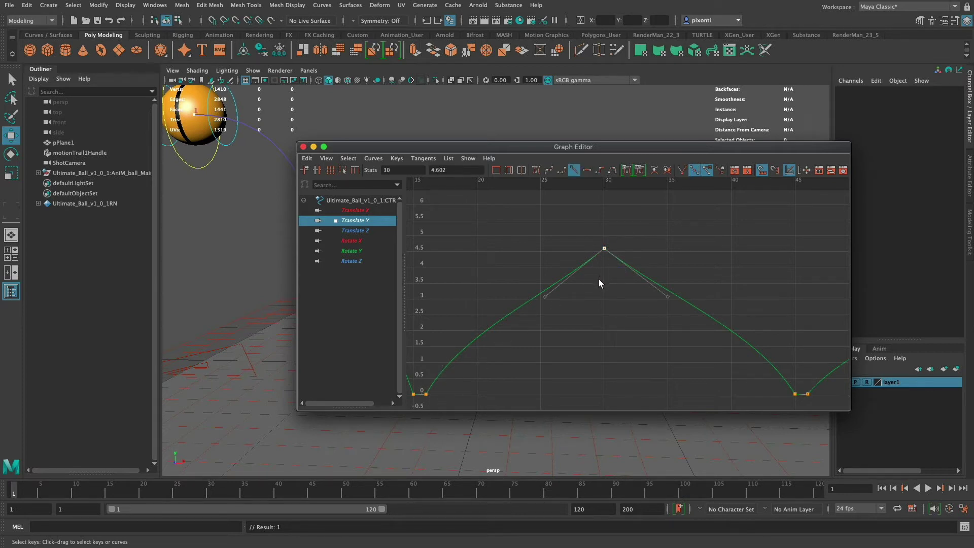
click(549, 171)
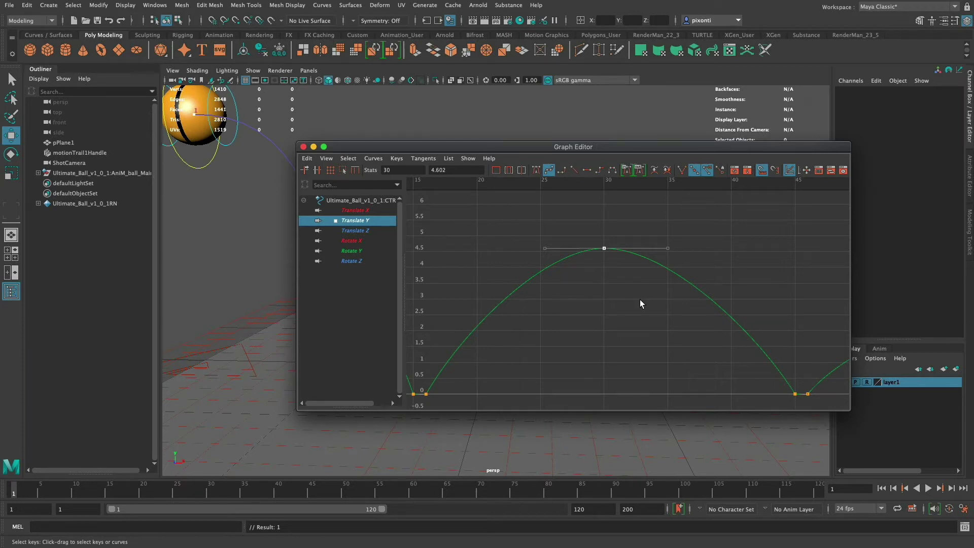
Step: Insert a key at frame 33 with the Insert Keys Tool, then reselect the frame-30 peak
key(ctrl+z)
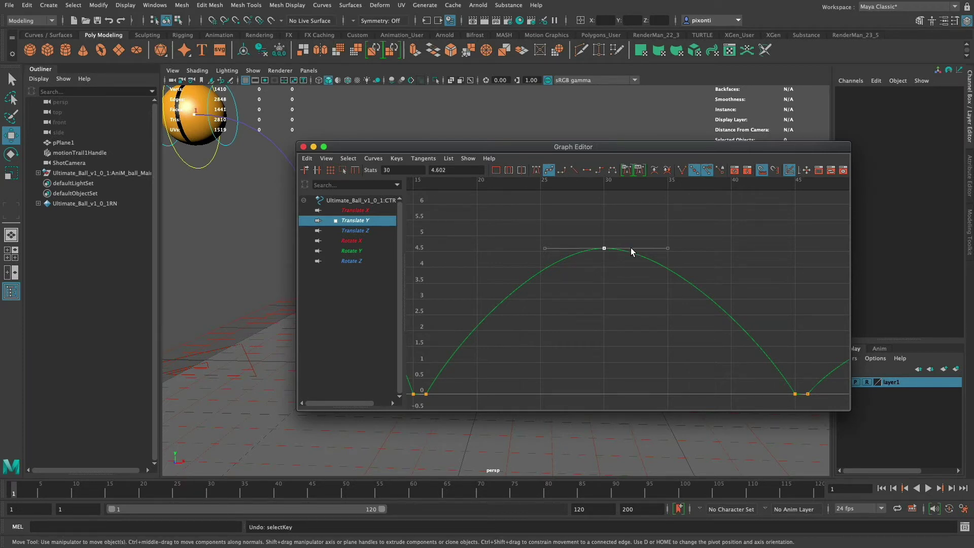
mouse_move(657, 183)
mouse_down()
mouse_move(618, 187)
mouse_move(643, 186)
mouse_up()
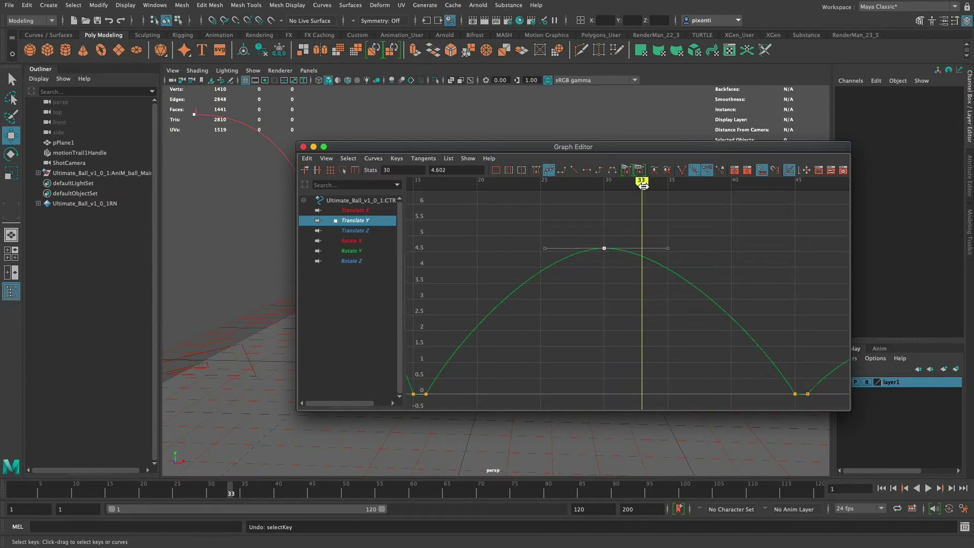
click(318, 171)
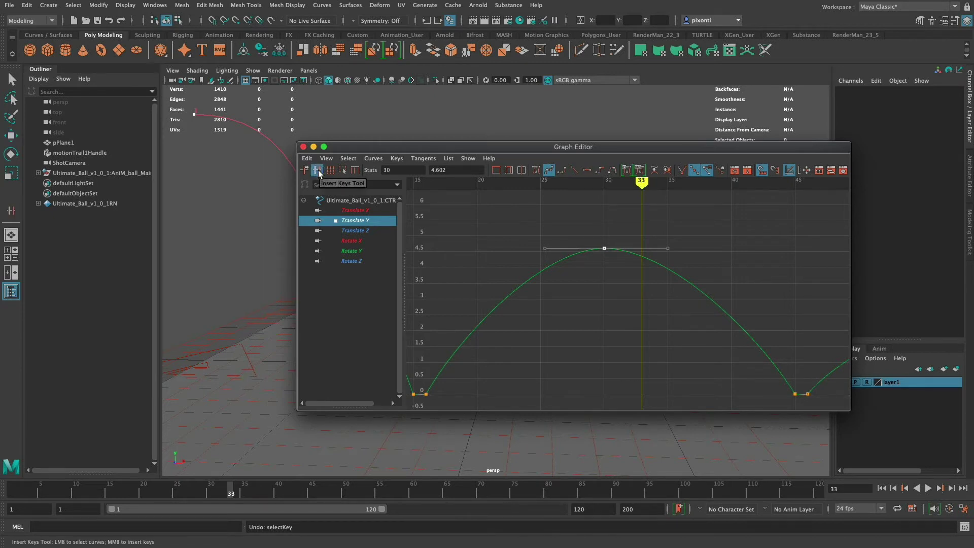
middle_click(642, 256)
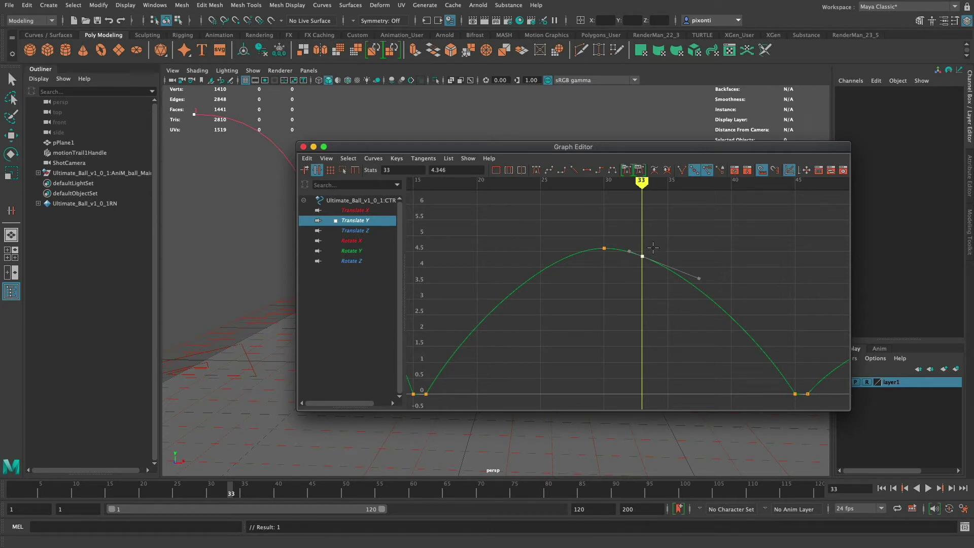
key(q)
click(607, 251)
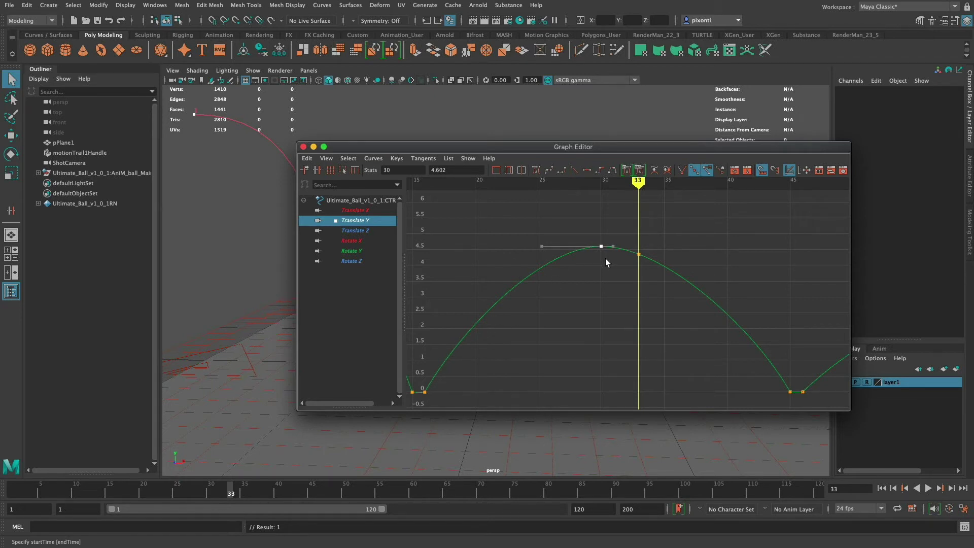
Step: Apply a sharper tangent type to the peak key and raise a handle to flatten it
click(562, 170)
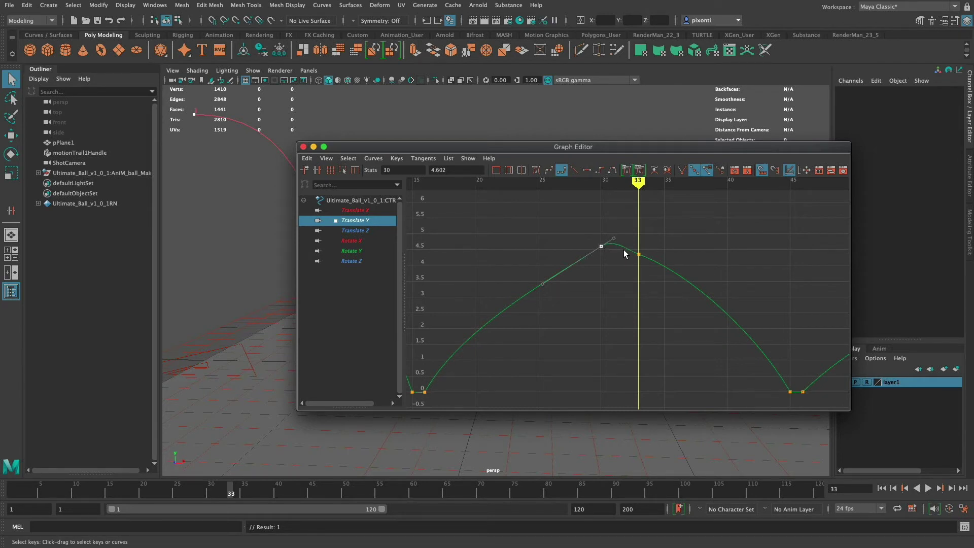
drag(533, 268, 549, 303)
middle_drag(545, 286, 573, 262)
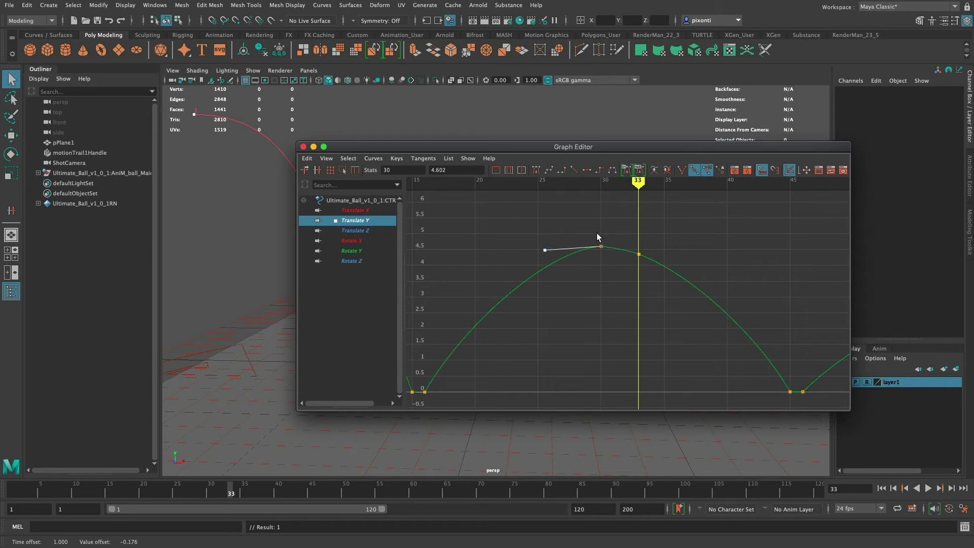
click(611, 263)
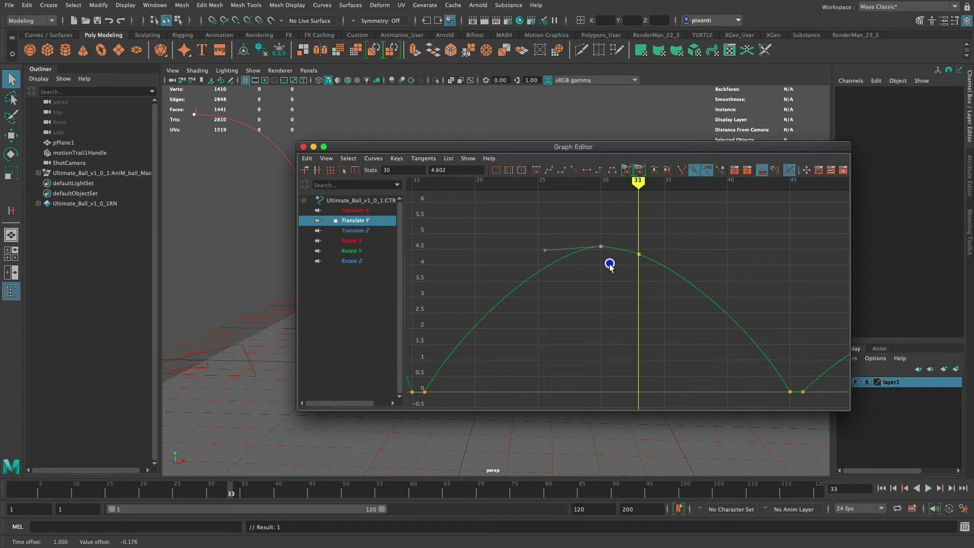
Step: Apply another tangent type, level the in-tangent and stretch the out-tangent toward frame 33
click(561, 171)
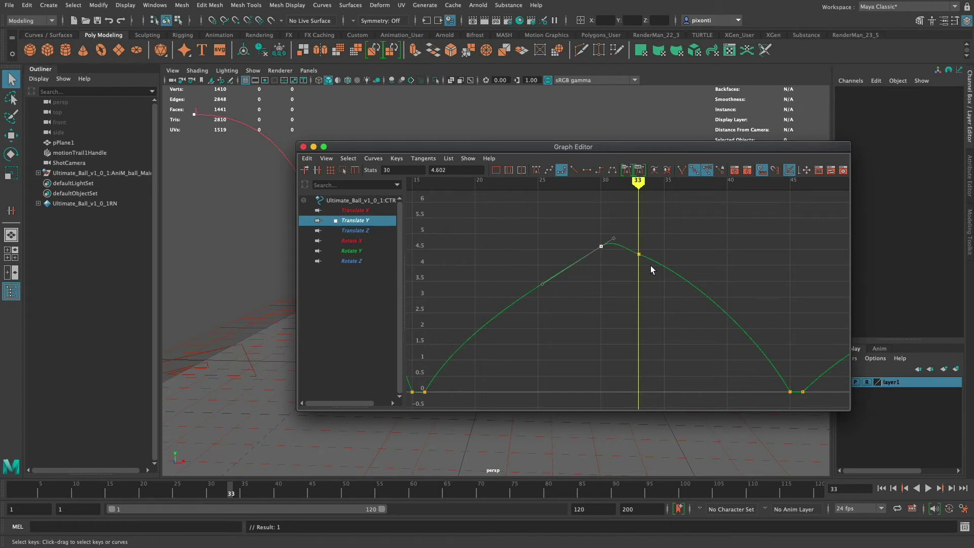
click(542, 284)
drag(542, 284, 543, 246)
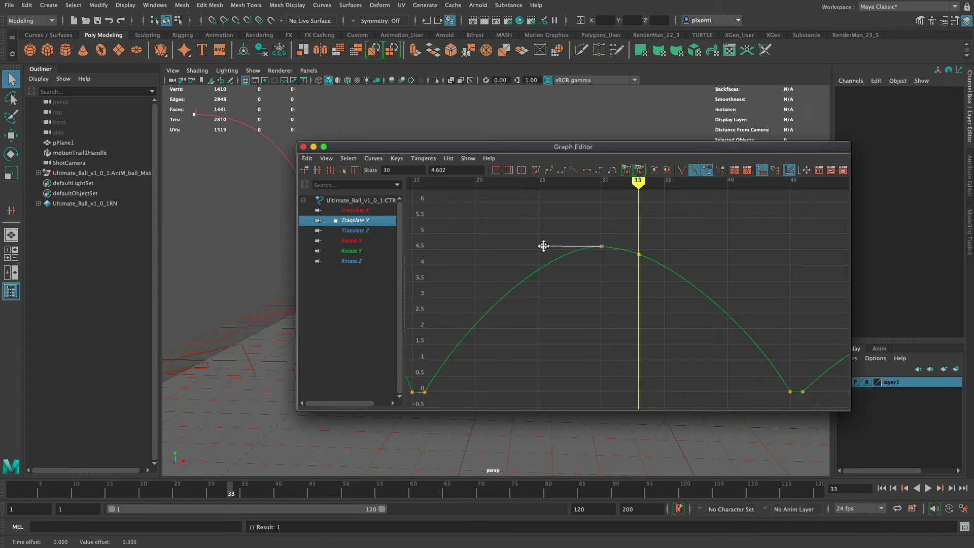
drag(607, 246, 635, 246)
Step: Give the peak short symmetric tangents, tilt the in-tangent up and flatten the out-tangent
click(537, 171)
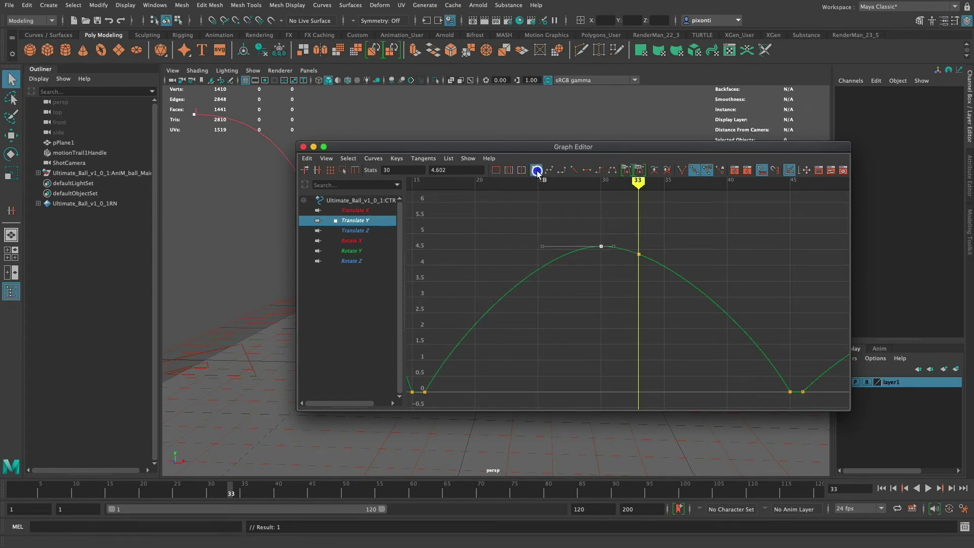
click(552, 260)
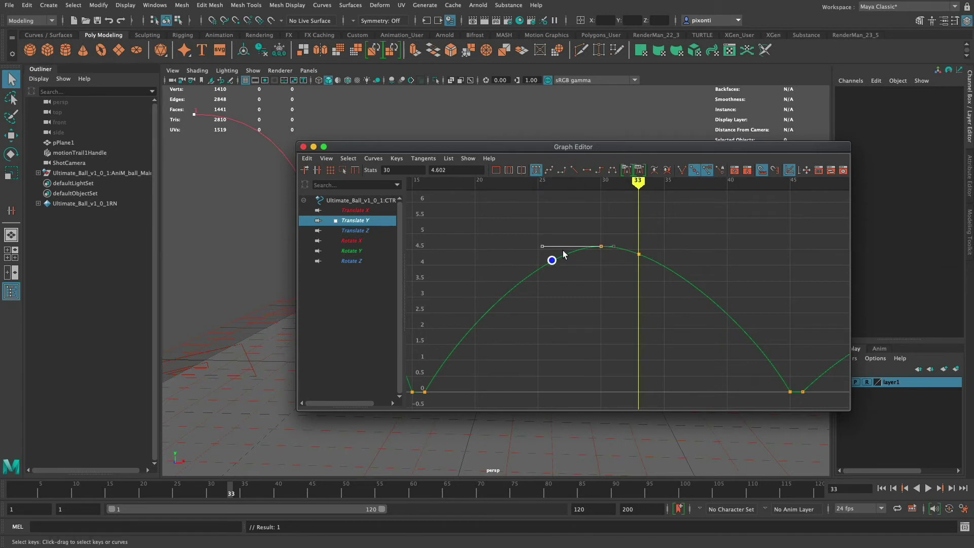
drag(542, 247, 534, 243)
click(616, 260)
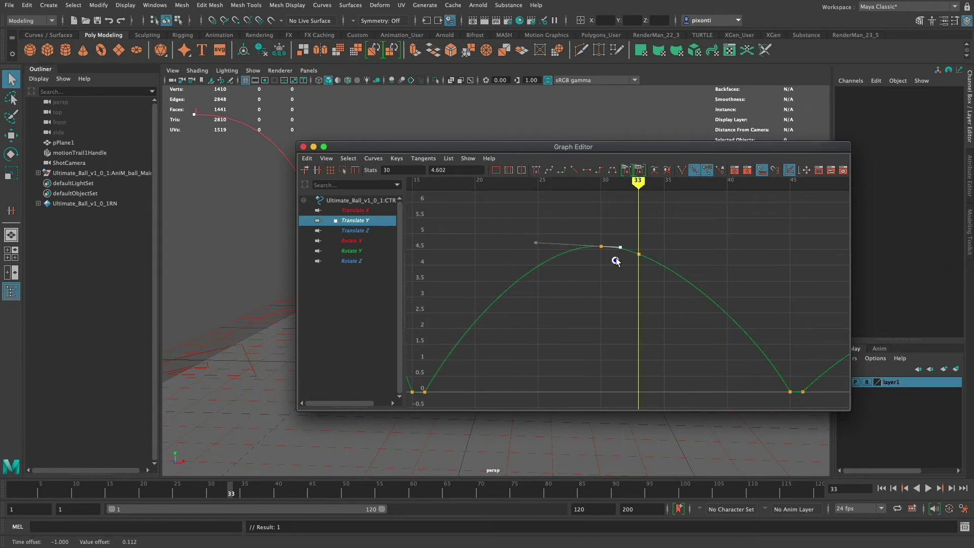
drag(615, 260, 622, 244)
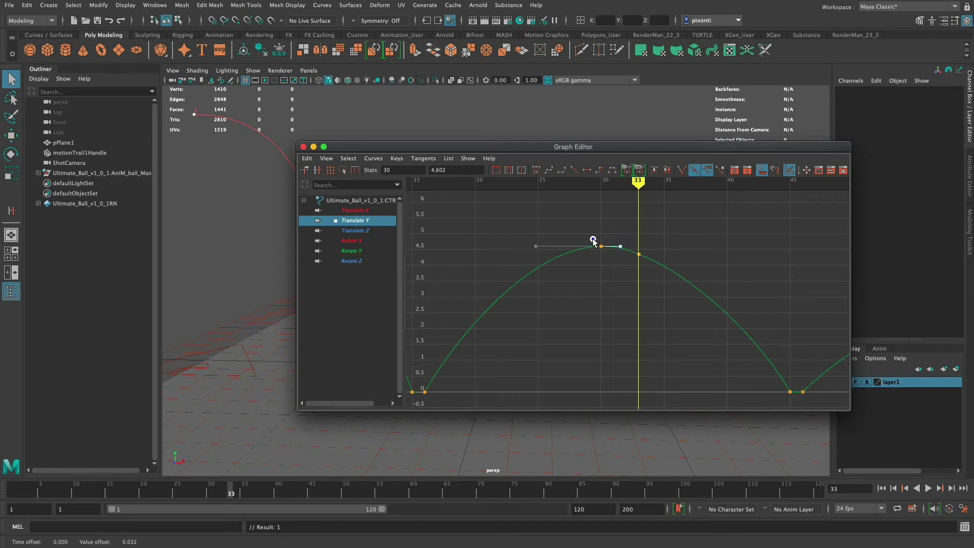
click(607, 262)
Step: Switch the peak to linear-style tangents, then select the extra key at frame 33
click(562, 170)
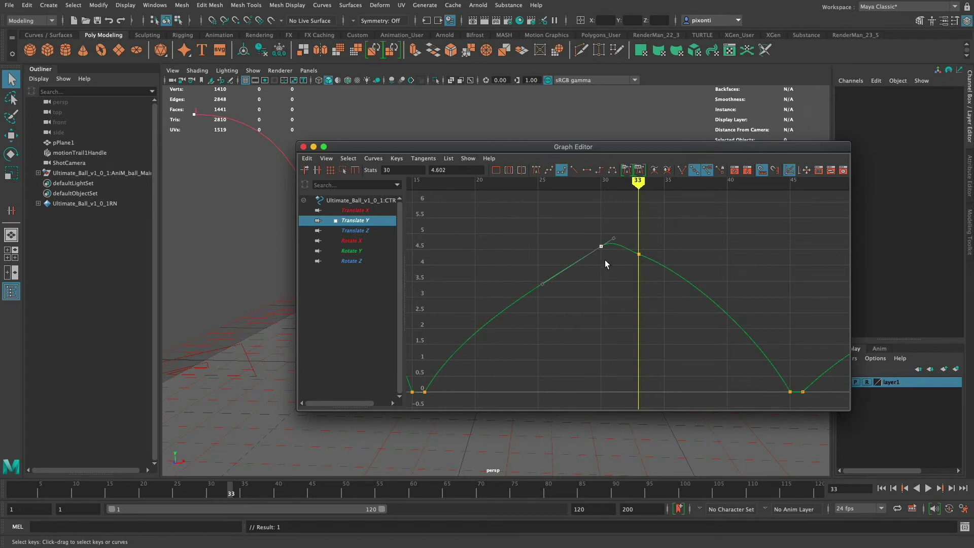
click(426, 393)
drag(593, 232, 612, 265)
drag(534, 268, 554, 302)
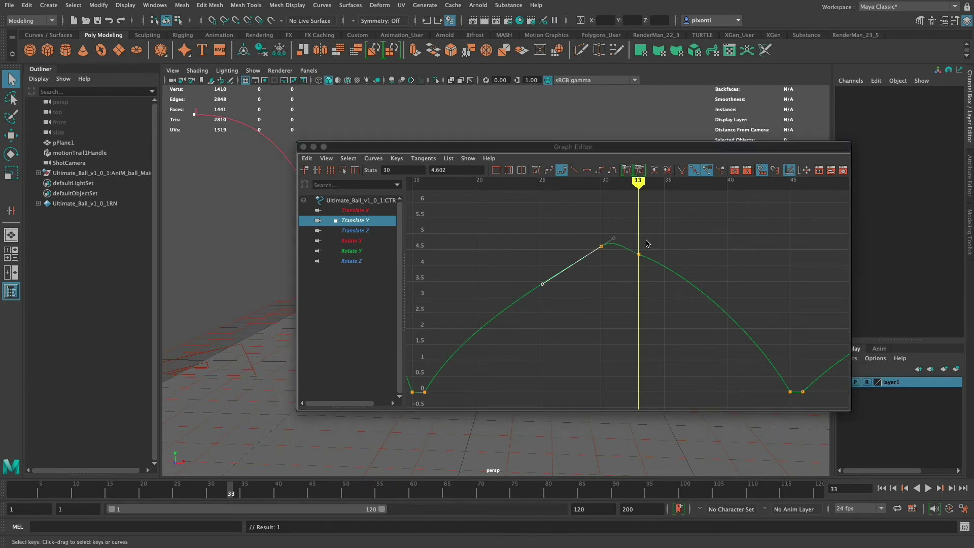
drag(648, 247, 624, 274)
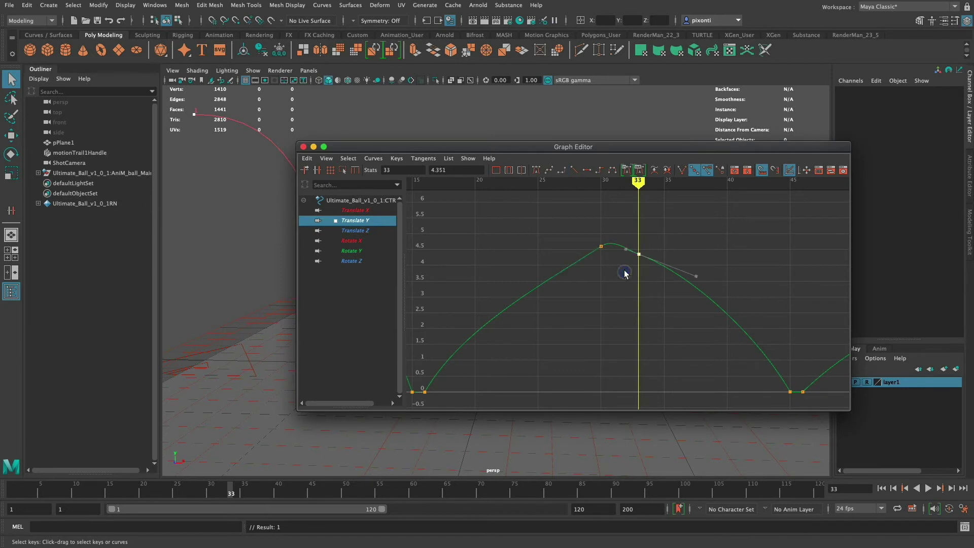
Step: Delete the frame-33 key, give the frame-30 peak clamped tangents, and frame it centred
key(Delete)
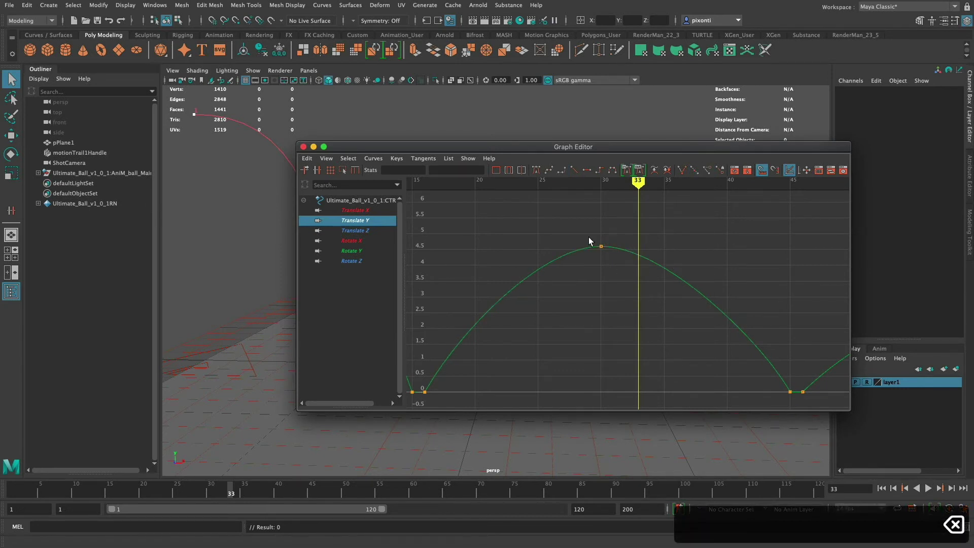
drag(591, 240, 620, 268)
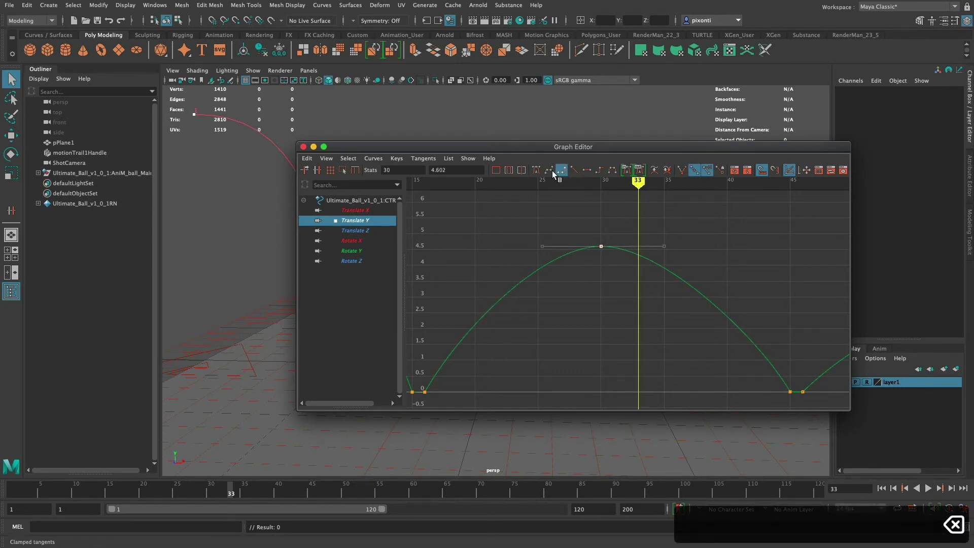
click(536, 170)
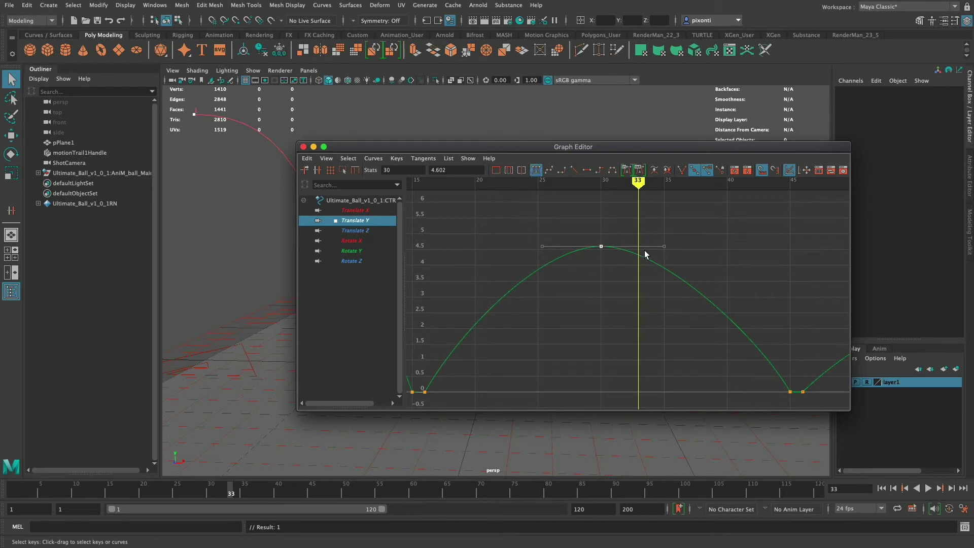
key(f)
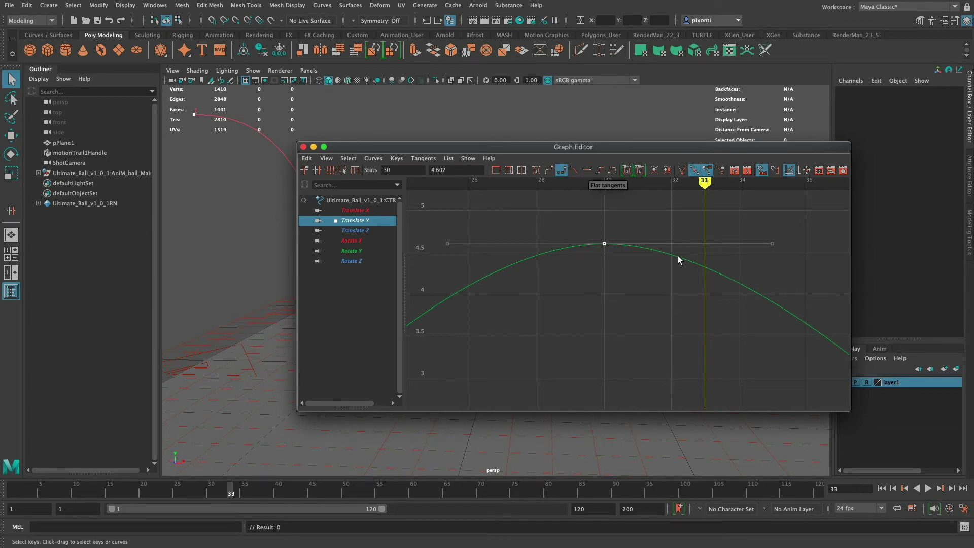
alt+middle_drag(717, 295, 618, 300)
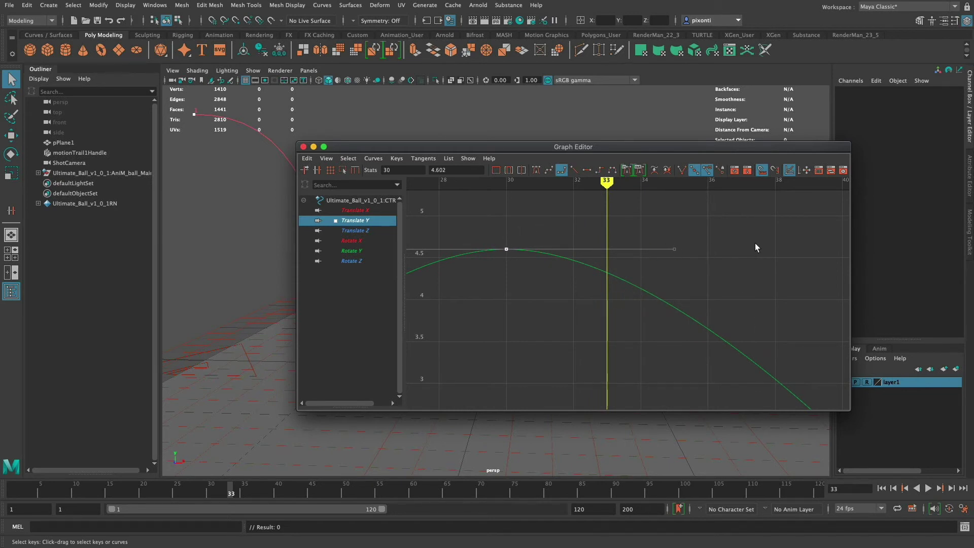
Step: Give the peak flat tangents, zoom out, and set the frame-45 contact key to flat tangents
click(588, 172)
alt+right_drag(746, 341, 659, 306)
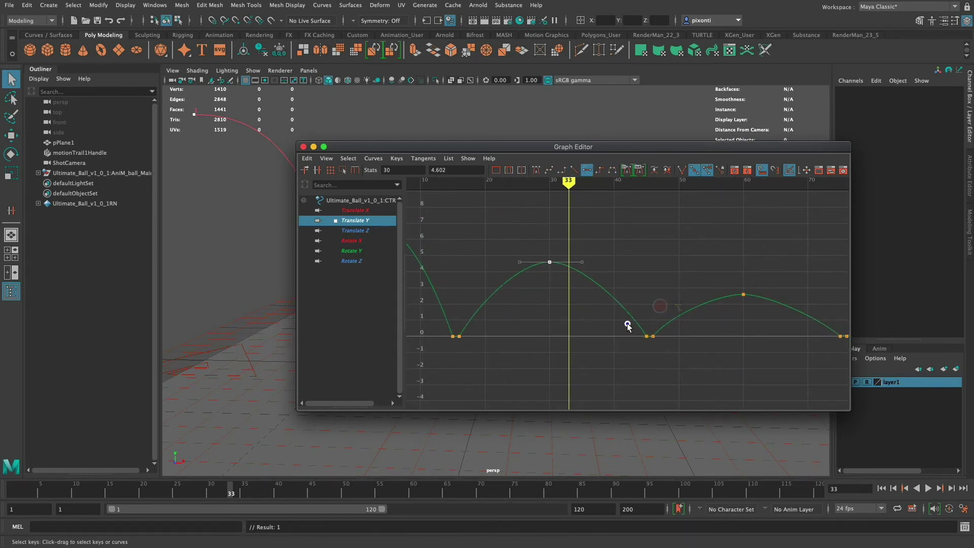
drag(627, 326, 650, 348)
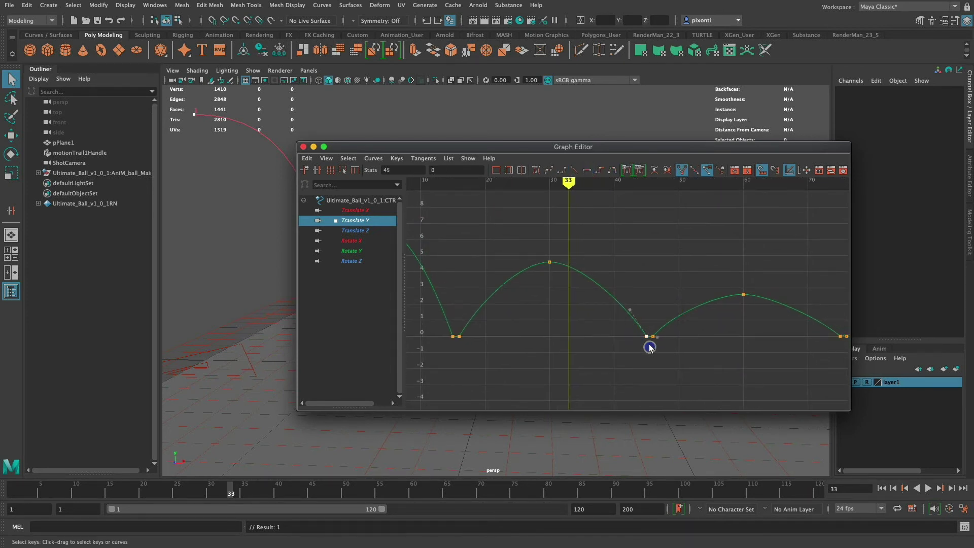
click(587, 170)
Step: Lengthen and tilt the frame-45 key's incoming tangent upward, then select both peak and contact keys
mouse_move(613, 335)
middle_down()
mouse_move(609, 344)
mouse_move(619, 339)
middle_up()
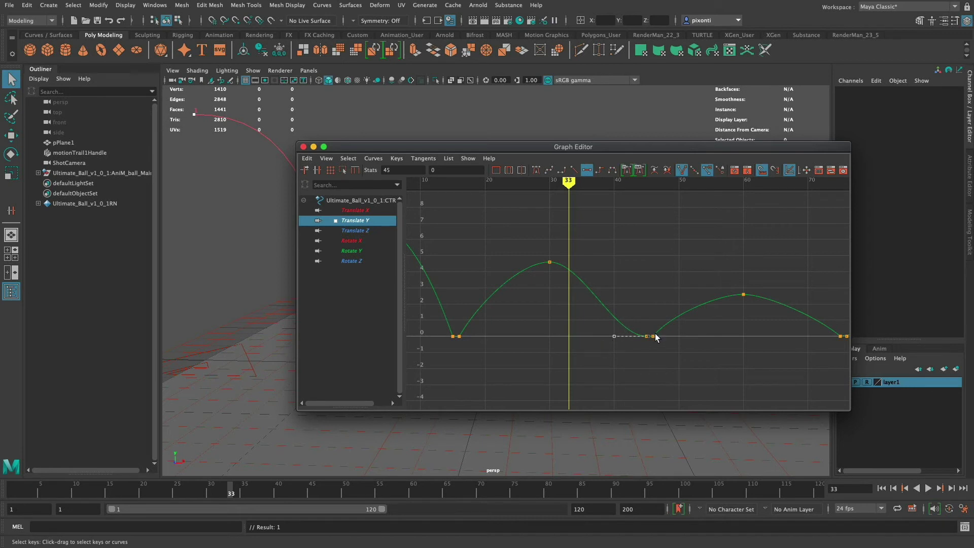
drag(535, 256, 568, 271)
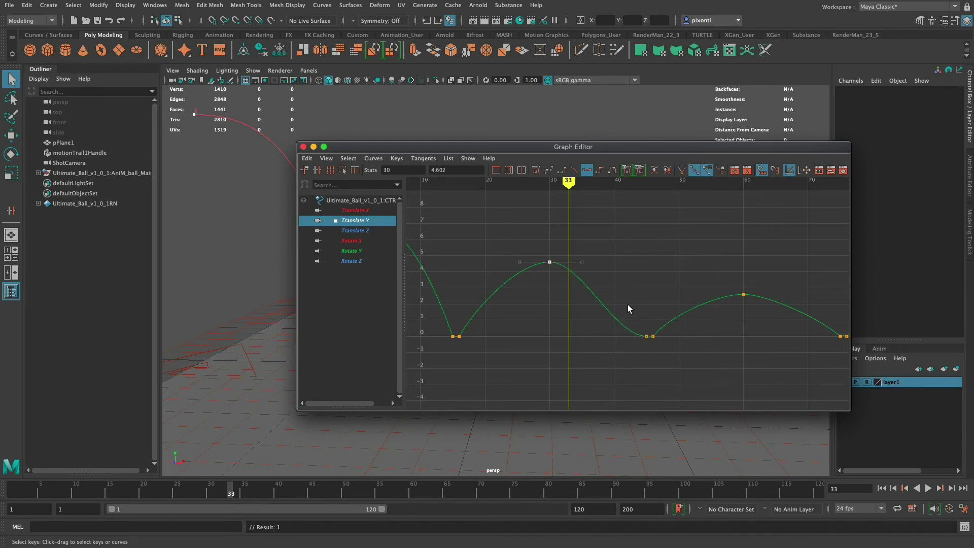
drag(639, 330, 624, 348)
middle_drag(614, 337, 630, 313)
drag(537, 239, 649, 365)
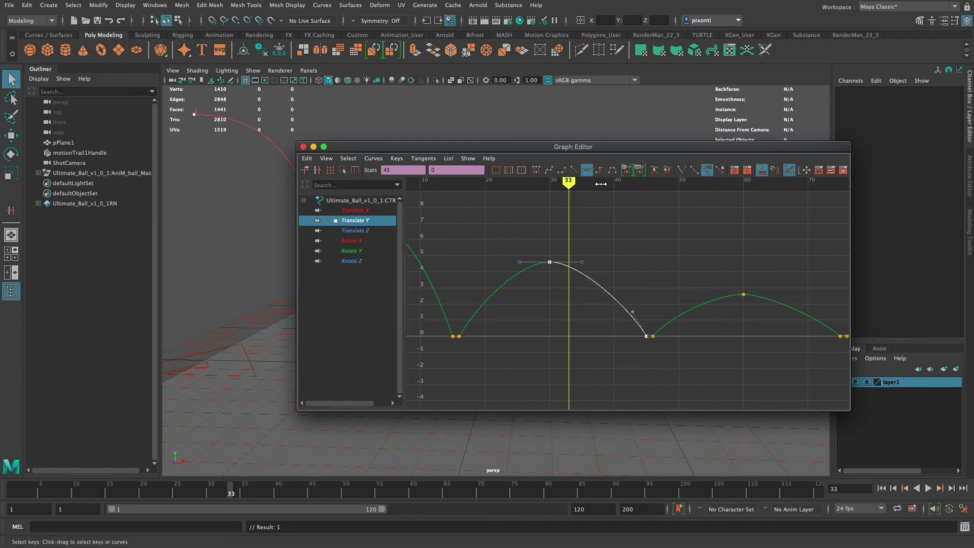
Step: Make the frame-30 peak key stepped so Translate Y holds at 4.602
click(647, 337)
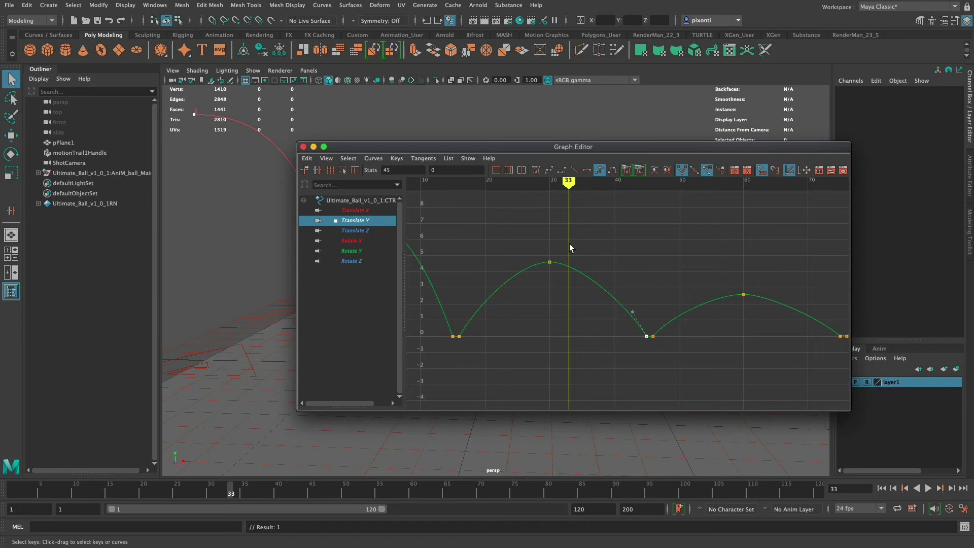
click(549, 262)
click(600, 170)
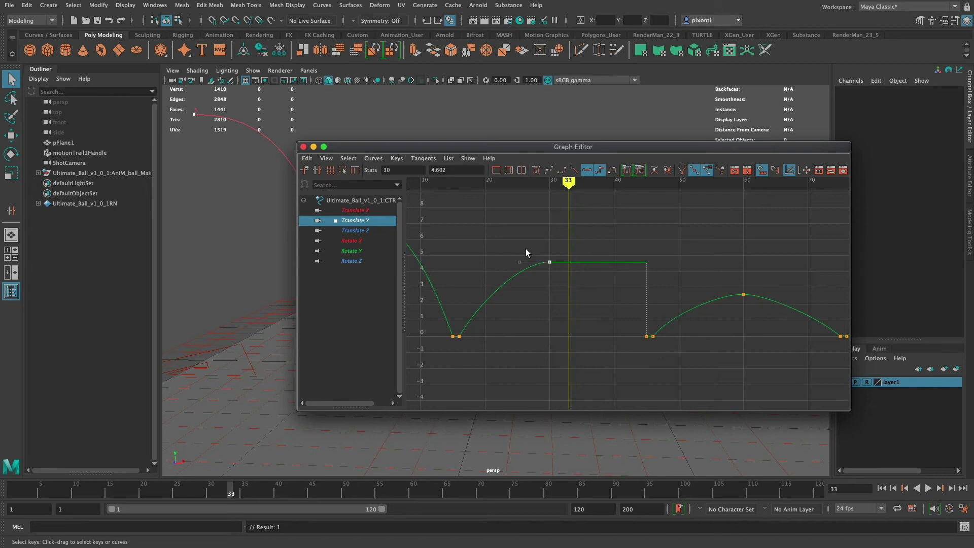
Step: Scrub to frame 44 and compare selections of the peak and frame-45 contact keys
click(563, 283)
drag(652, 325, 643, 345)
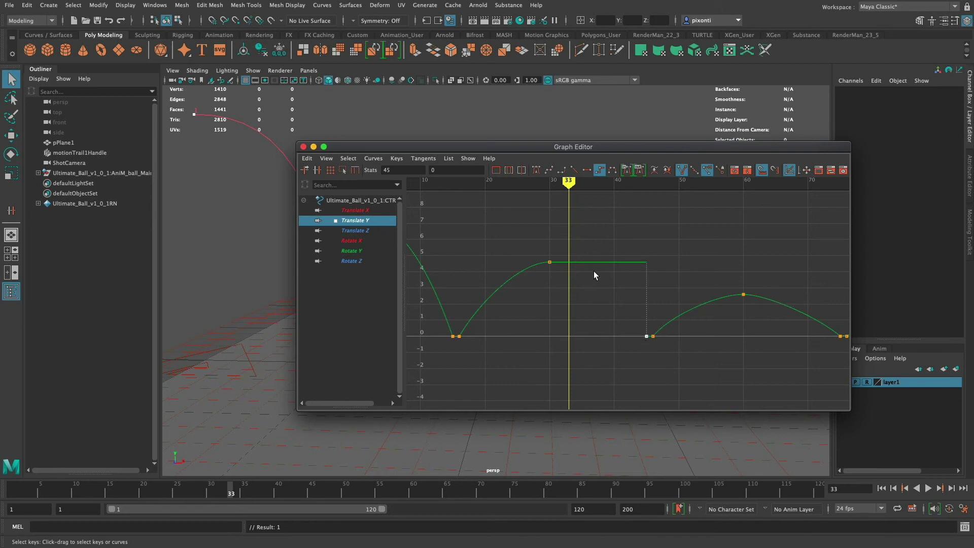
drag(539, 255, 660, 275)
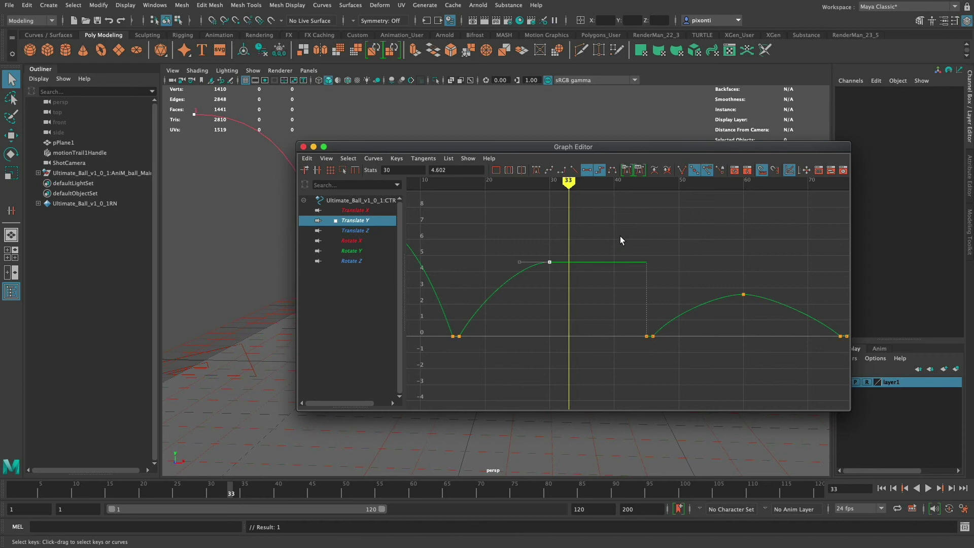
mouse_move(647, 204)
mouse_down()
mouse_move(589, 204)
mouse_move(639, 205)
mouse_up()
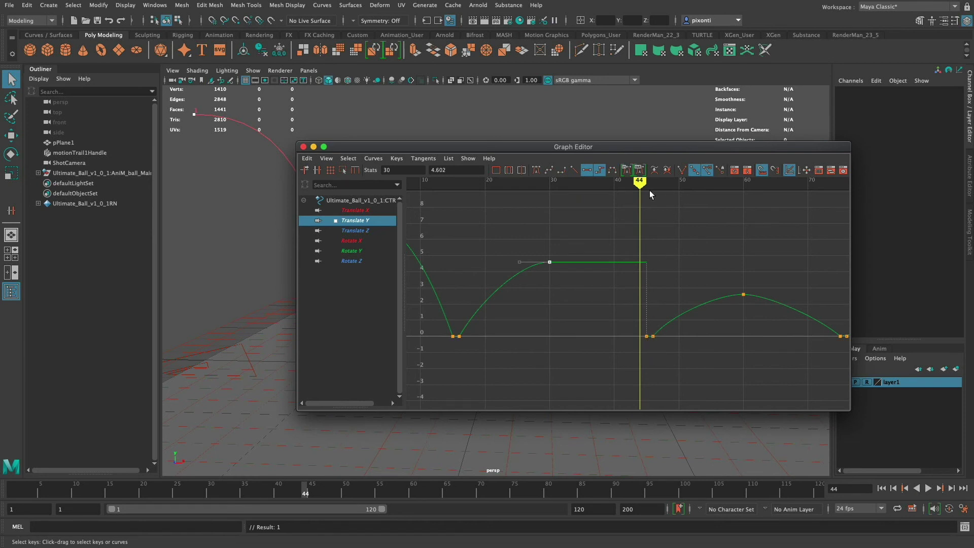
drag(533, 246, 562, 275)
drag(640, 324, 650, 350)
drag(540, 254, 556, 287)
Step: Apply plateau tangents to the frame-60 key and the keys of the last bounce arc
drag(750, 304, 753, 308)
click(613, 171)
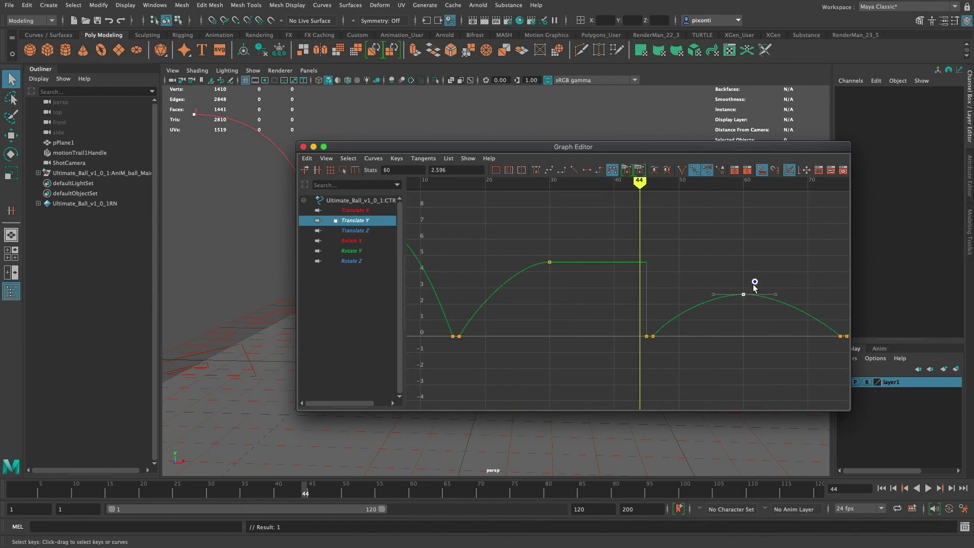
drag(755, 282, 652, 349)
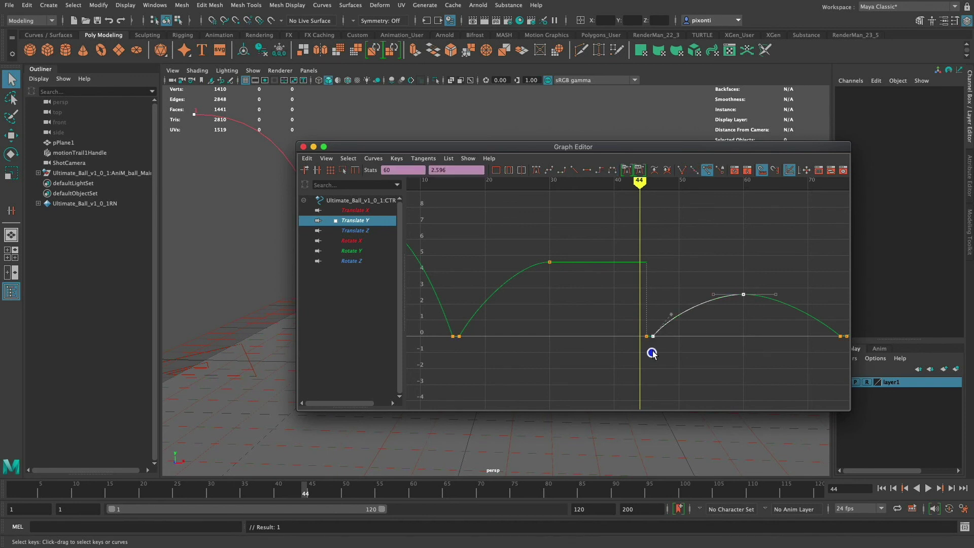
click(613, 170)
Step: Select the frame-46 key together with the peak and contact keys around the drop
click(749, 314)
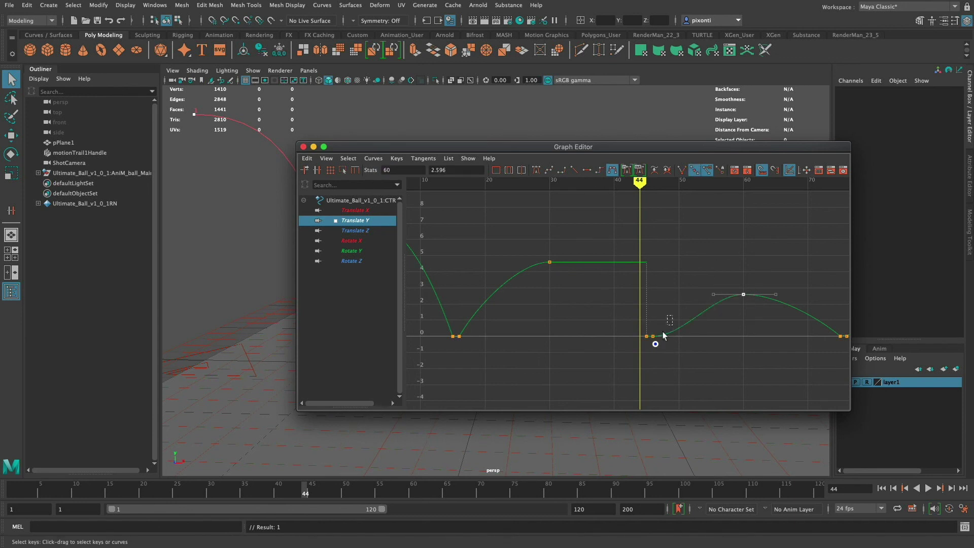
drag(662, 315, 653, 354)
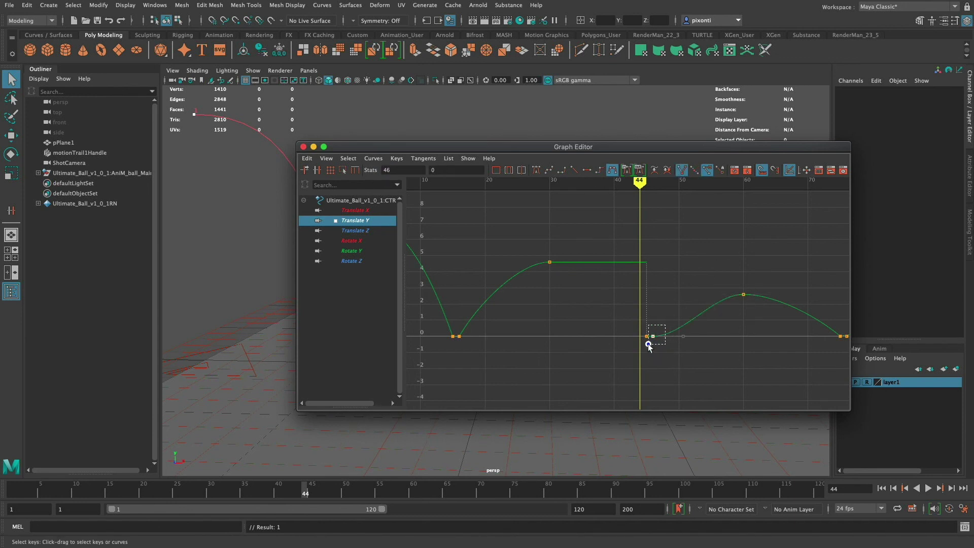
drag(534, 248, 648, 349)
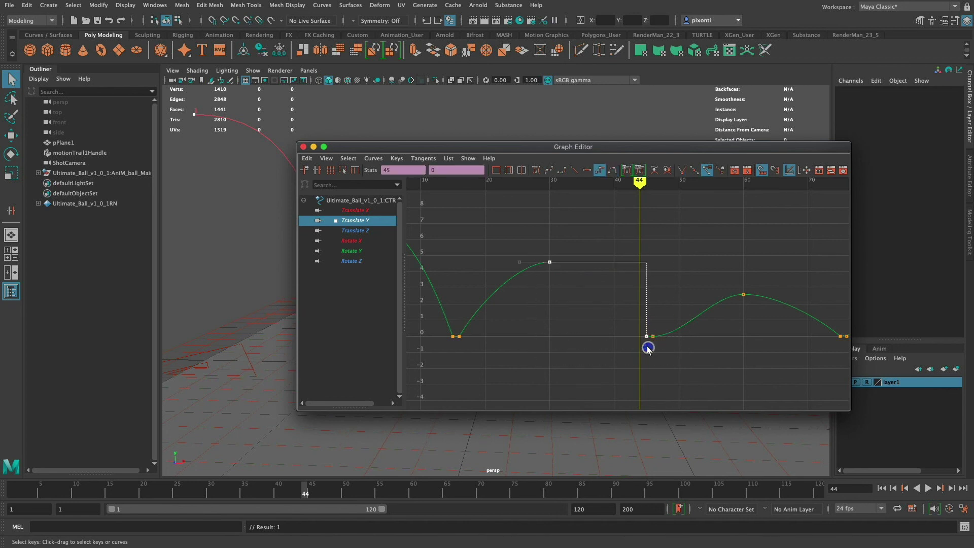
Step: Turn the stepped drop back into a smooth spline and angle the contact key's tangent upward
click(549, 170)
click(625, 363)
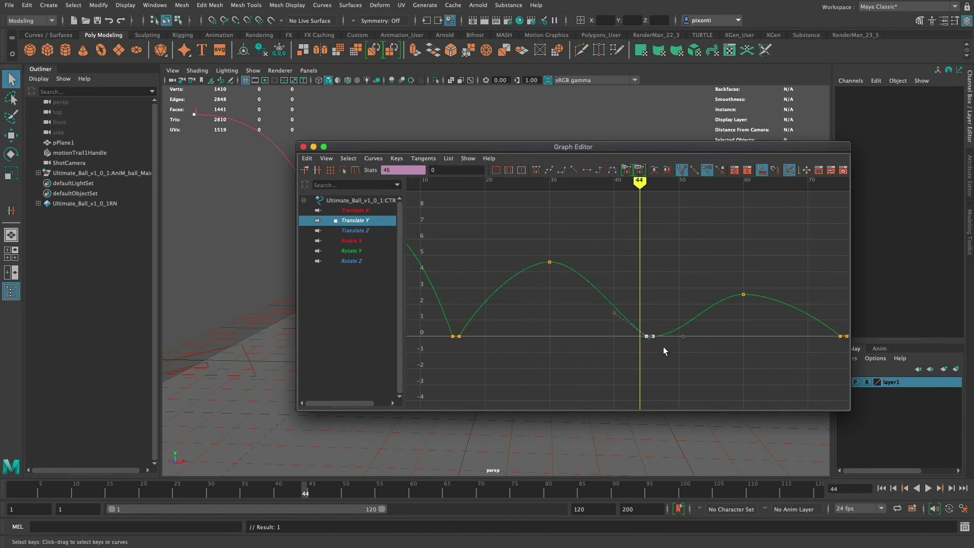
click(620, 314)
mouse_move(628, 298)
middle_down()
mouse_move(626, 306)
mouse_move(644, 300)
middle_up()
Step: Give the contact key near frame 44 linear tangents and pull its out-tangent upward
click(649, 327)
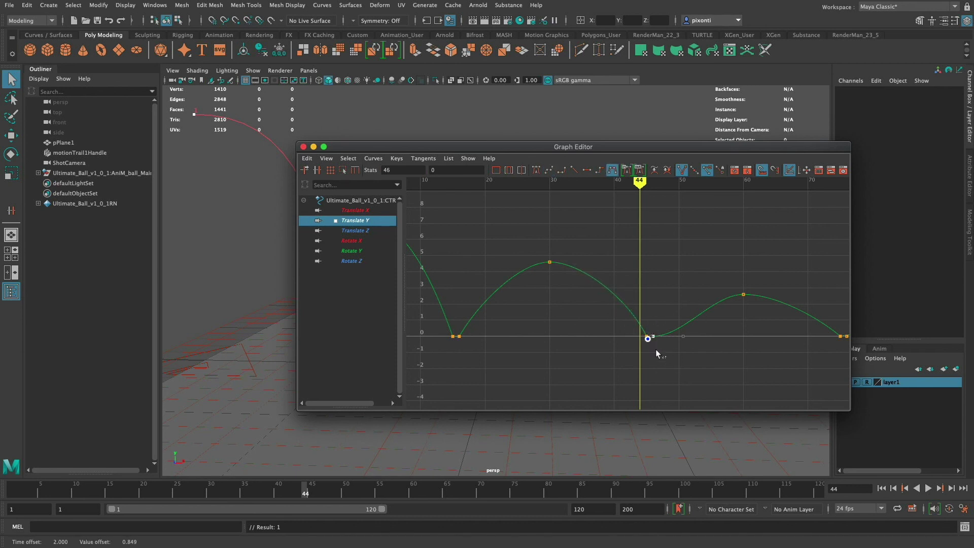
click(639, 332)
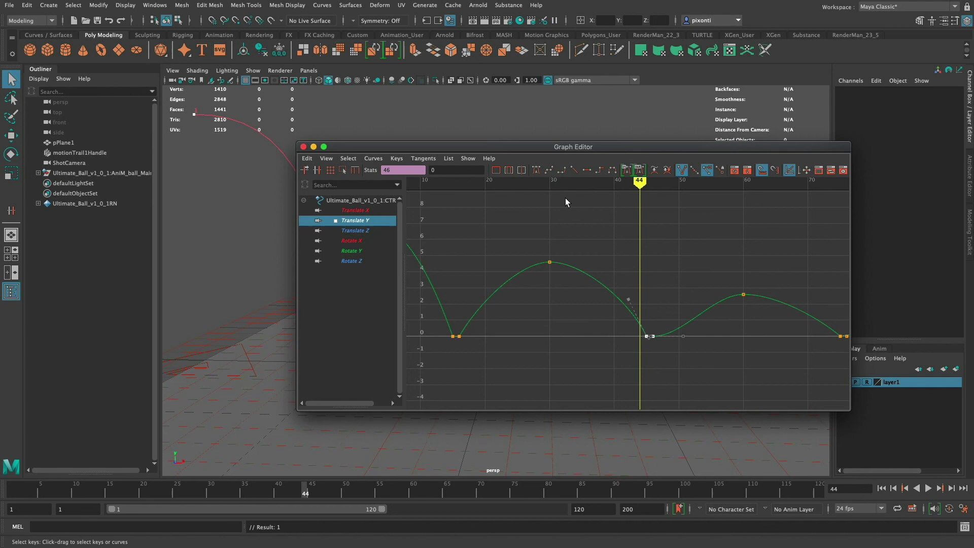
click(576, 169)
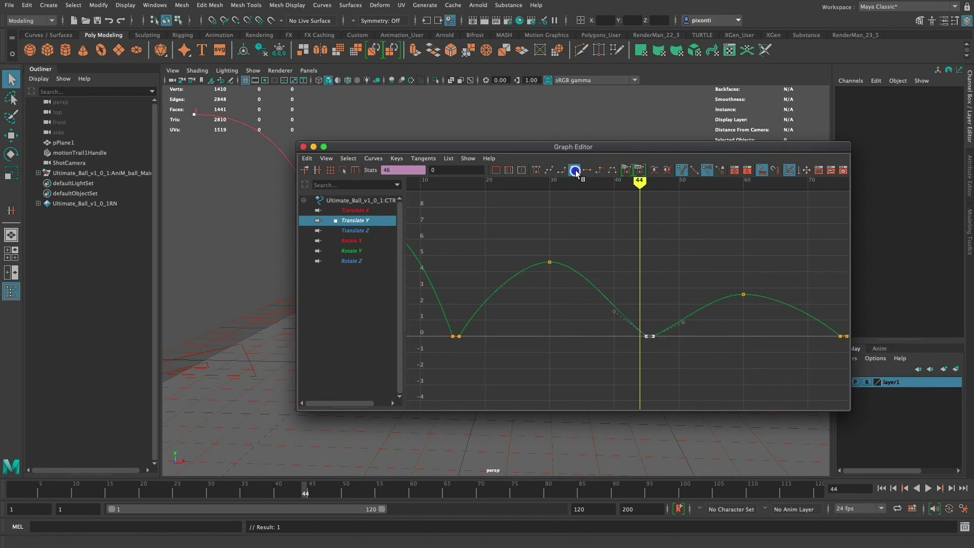
click(600, 304)
click(619, 319)
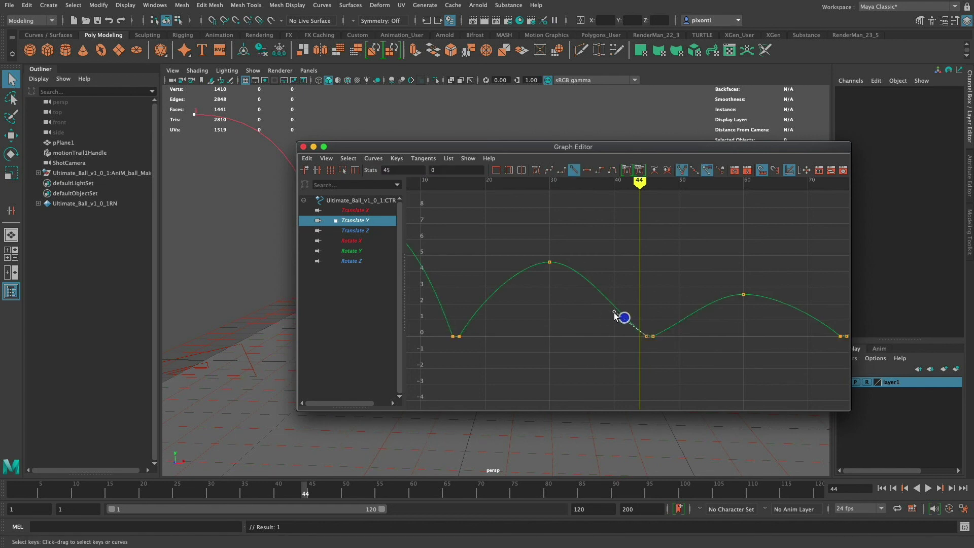
middle_drag(619, 320, 678, 311)
click(683, 322)
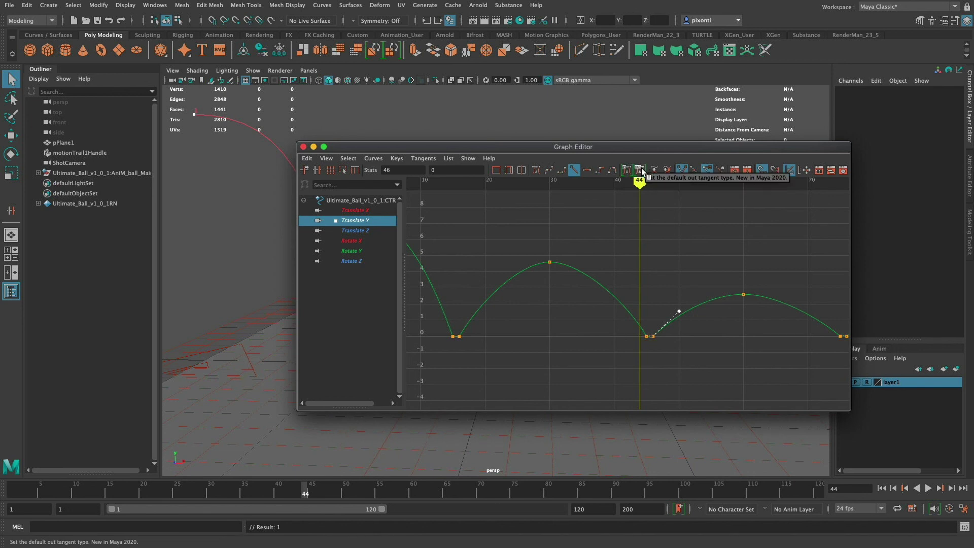
click(628, 170)
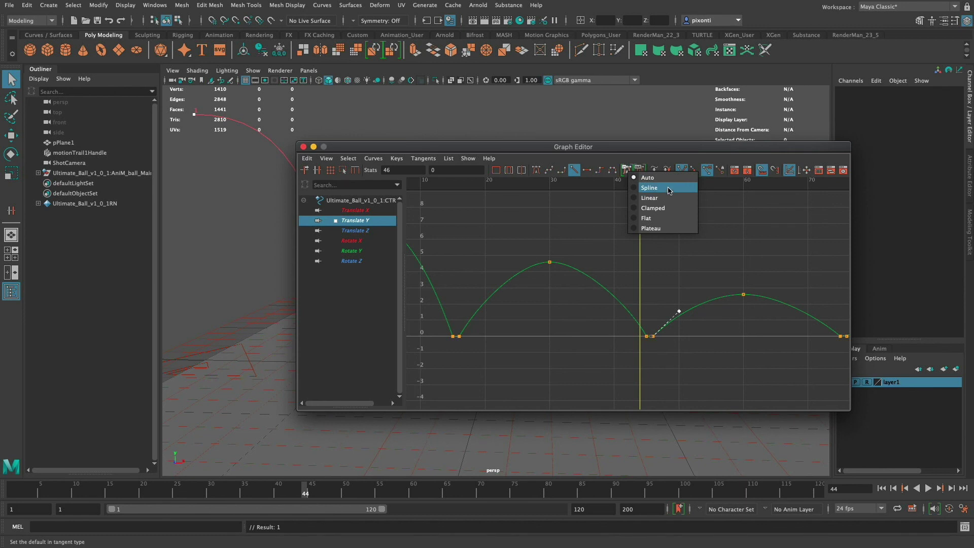
click(640, 170)
click(640, 170)
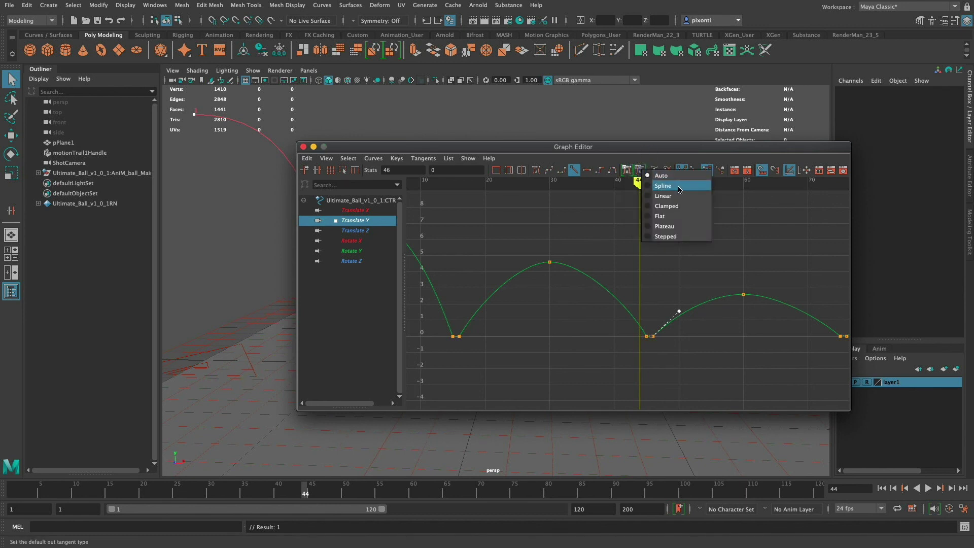
click(661, 155)
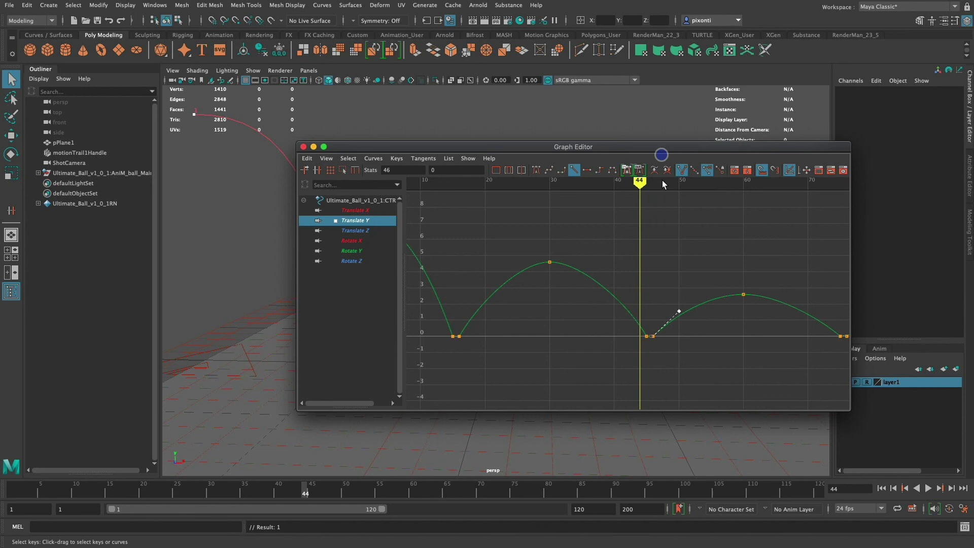